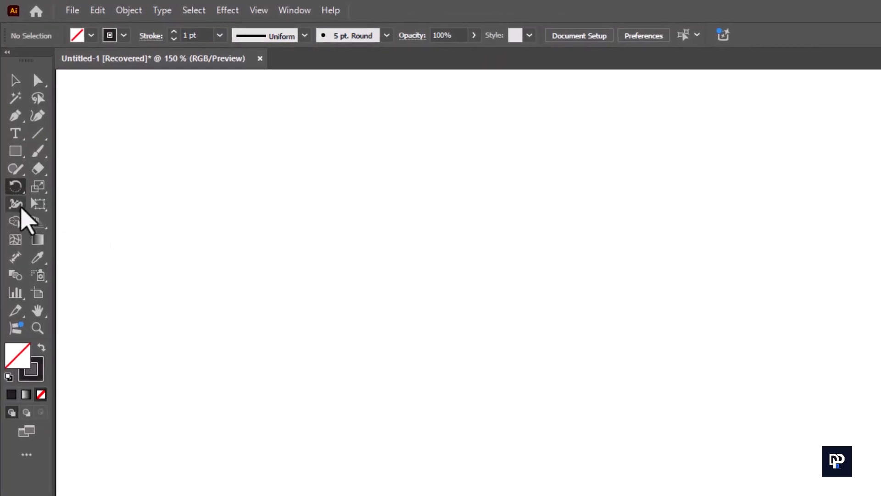
pyautogui.moveTo(16, 186); pyautogui.dragTo(105, 205)
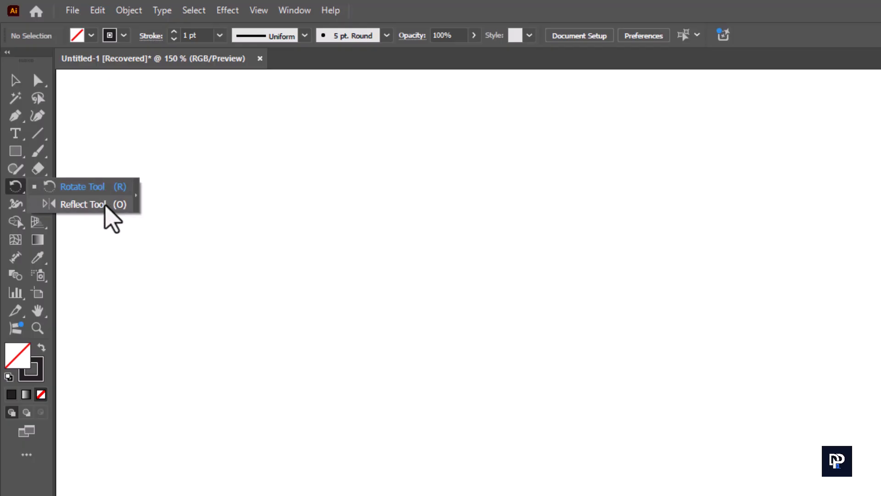
pyautogui.moveTo(106, 205); pyautogui.dragTo(13, 186)
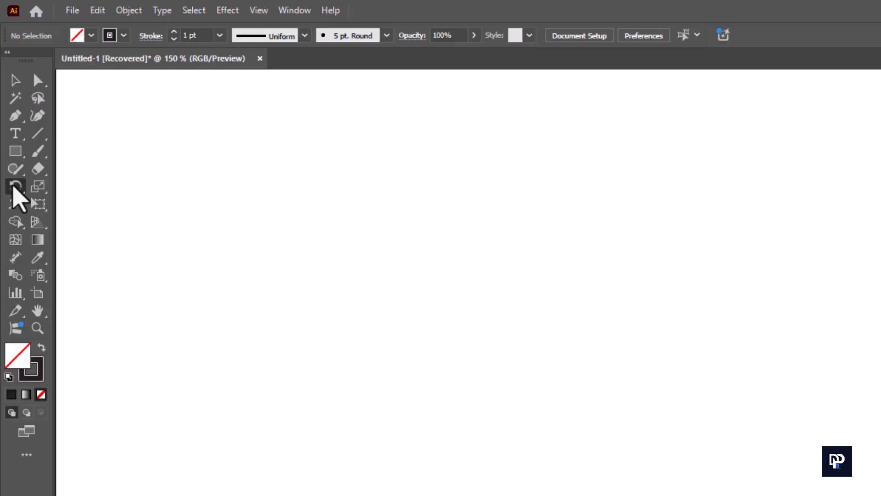
pyautogui.click(13, 186)
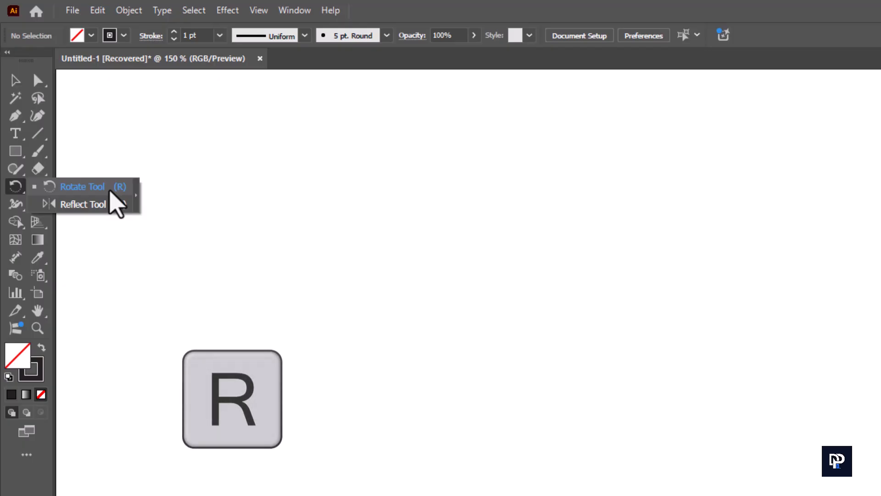
pyautogui.click(17, 185)
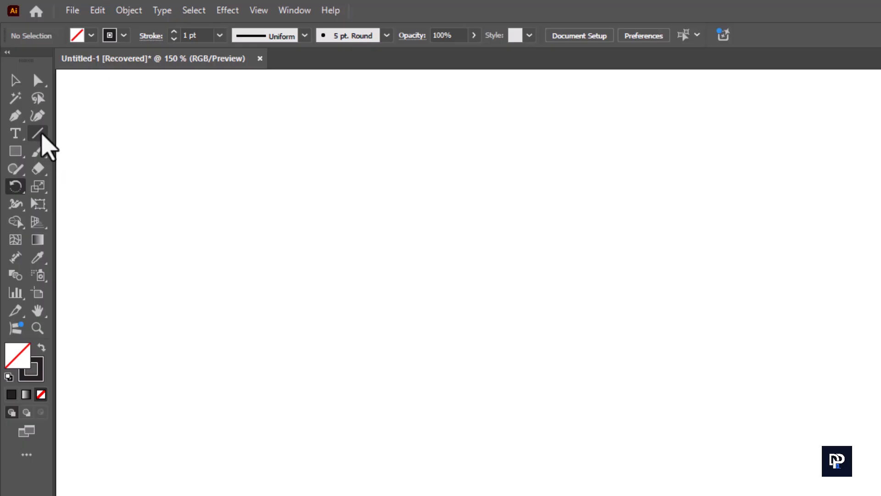
# Draw a horizontal line about 157 px long and give it a 5 pt stroke with the triangular tapering width profile.
pyautogui.click(40, 134)
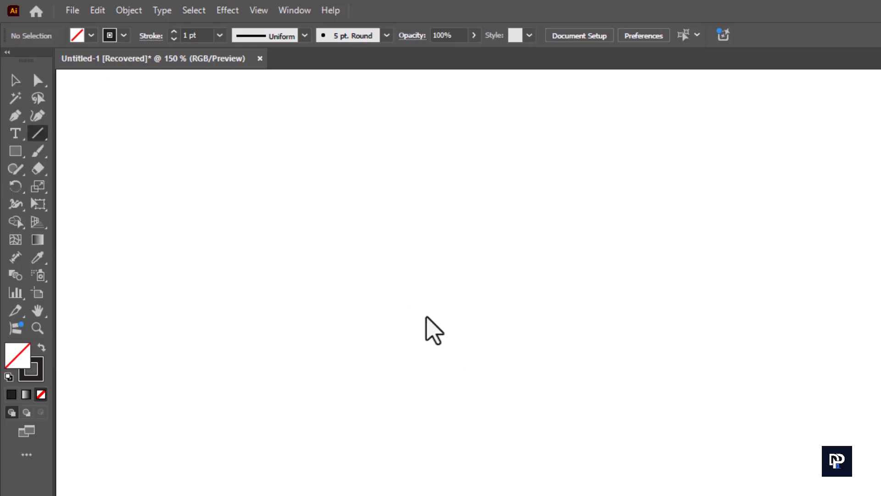
pyautogui.moveTo(430, 336); pyautogui.dragTo(675, 344)
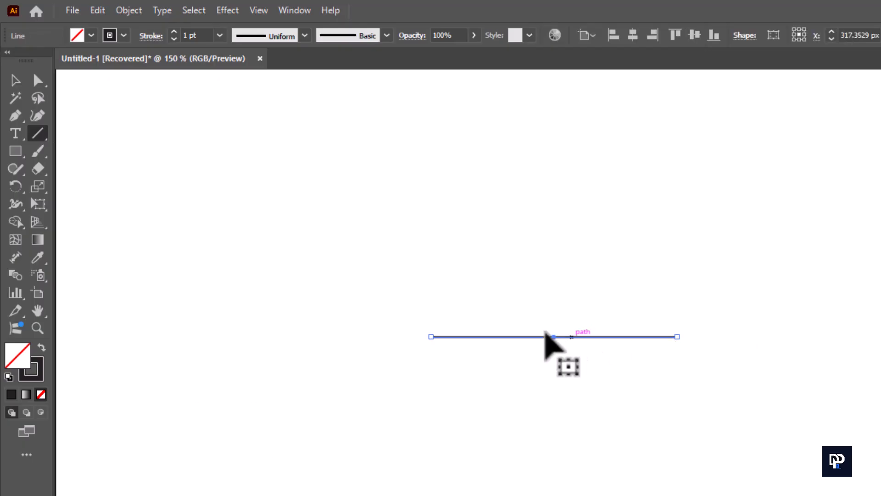
pyautogui.click(219, 36)
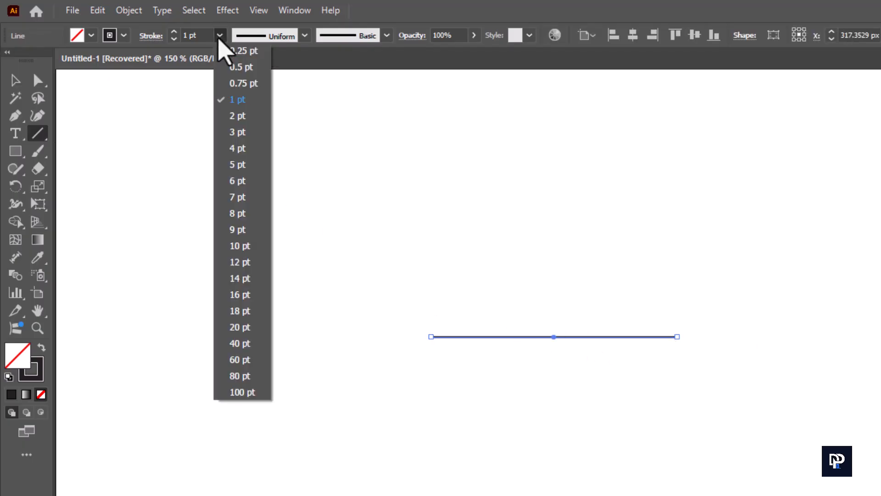
pyautogui.click(244, 165)
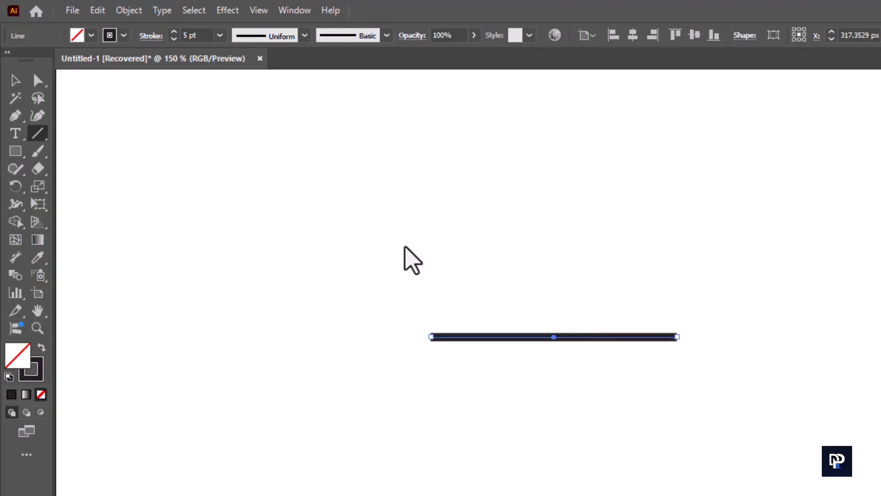
pyautogui.click(305, 36)
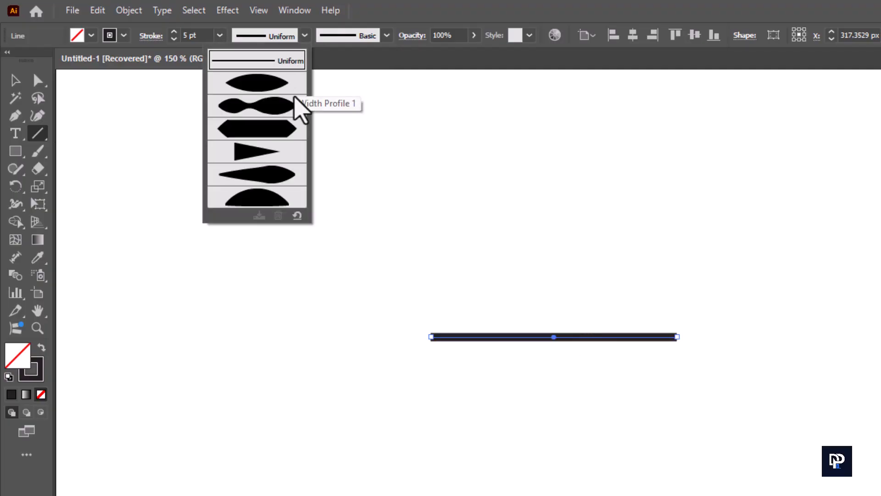
pyautogui.click(268, 152)
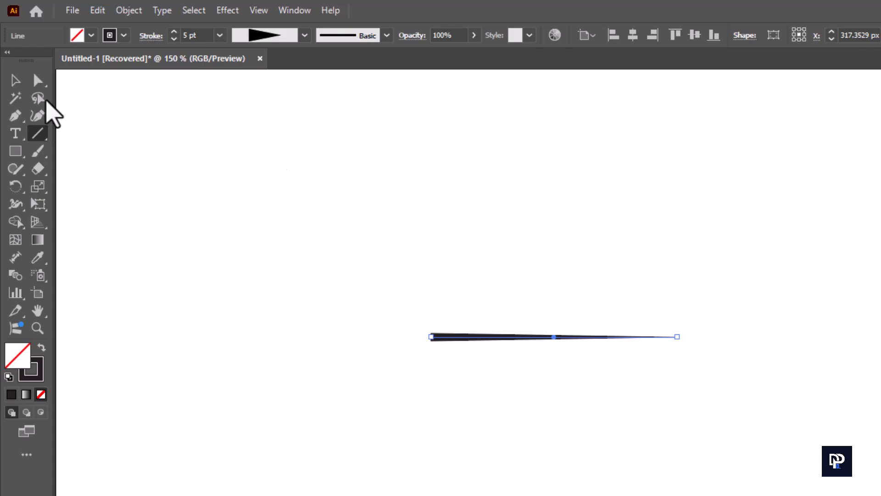
# Move the tapered line about 114 px to the right and 44 px down on the artboard.
pyautogui.click(15, 81)
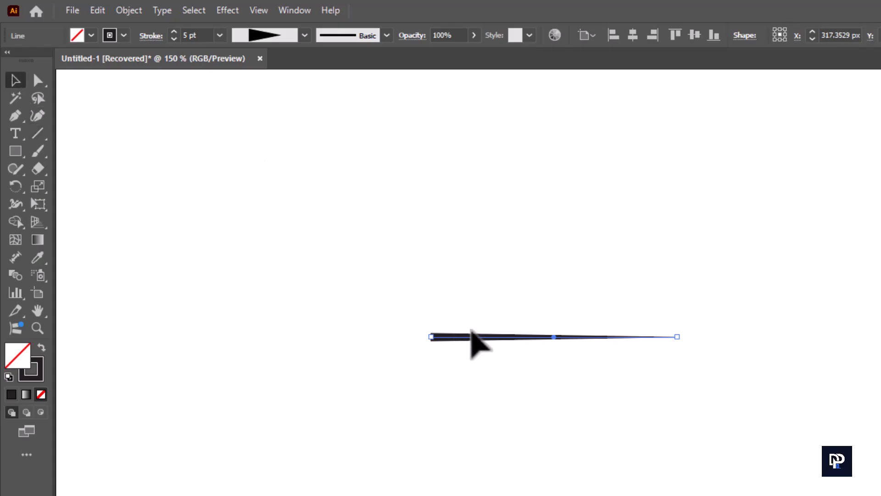
pyautogui.moveTo(472, 335); pyautogui.dragTo(617, 410)
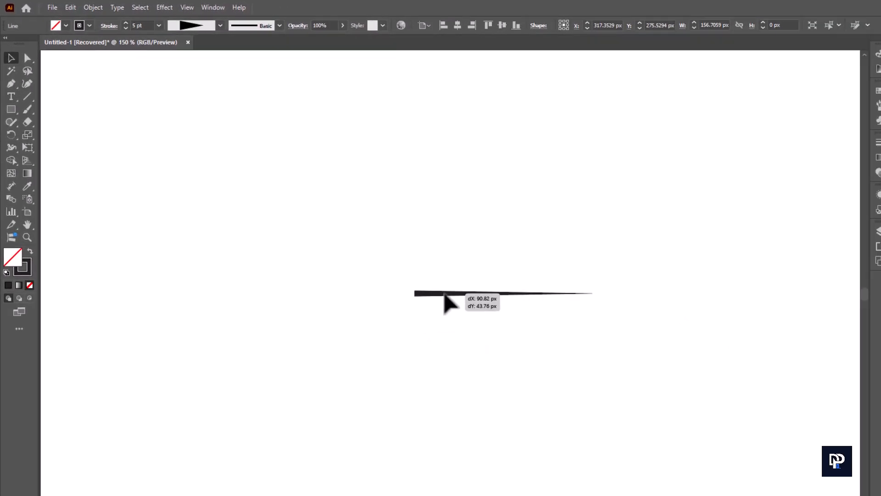
pyautogui.moveTo(445, 294); pyautogui.dragTo(471, 296)
pyautogui.moveTo(404, 254); pyautogui.dragTo(403, 256)
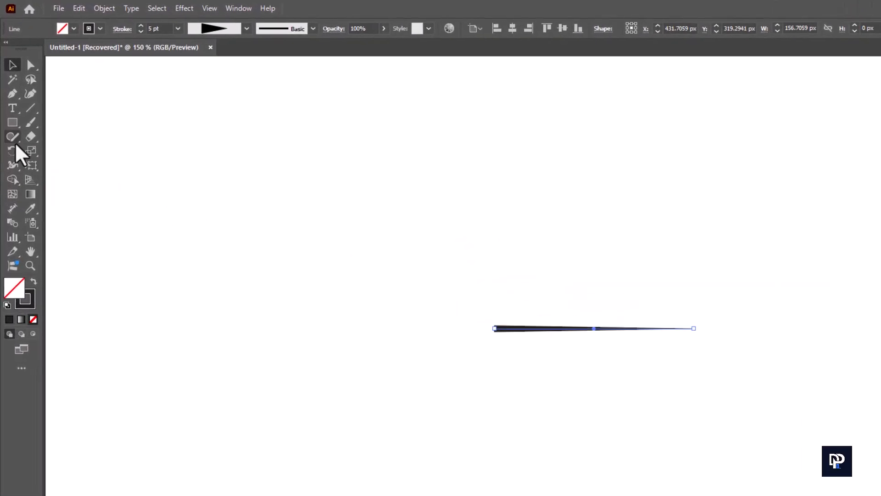
# Rotate the tapered line about 2° counterclockwise around its thick end.
pyautogui.moveTo(11, 151); pyautogui.dragTo(50, 151)
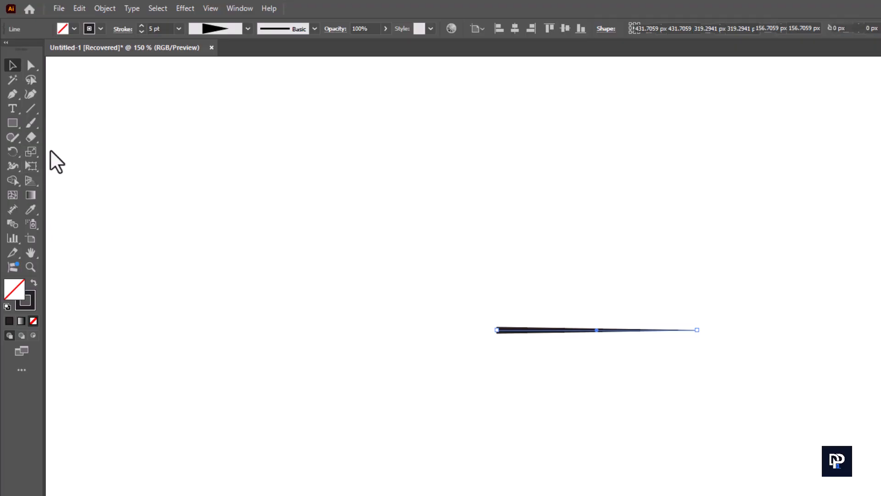
pyautogui.click(495, 330)
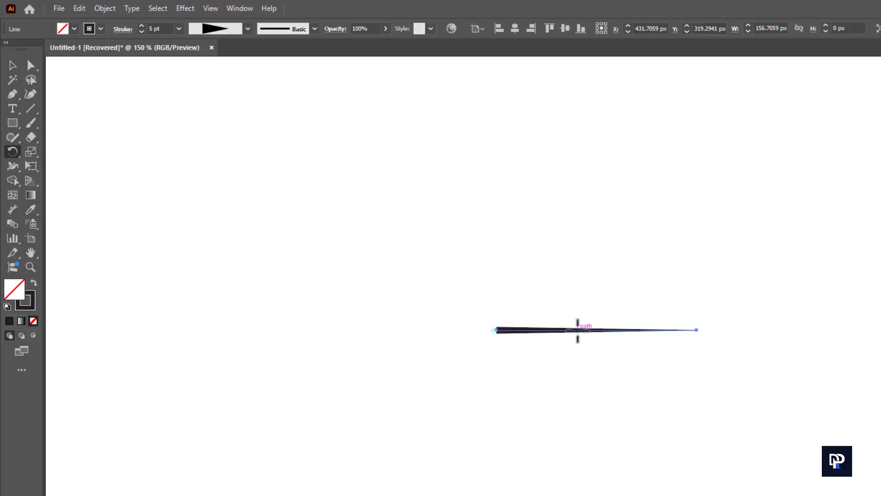
pyautogui.moveTo(578, 330); pyautogui.dragTo(600, 328)
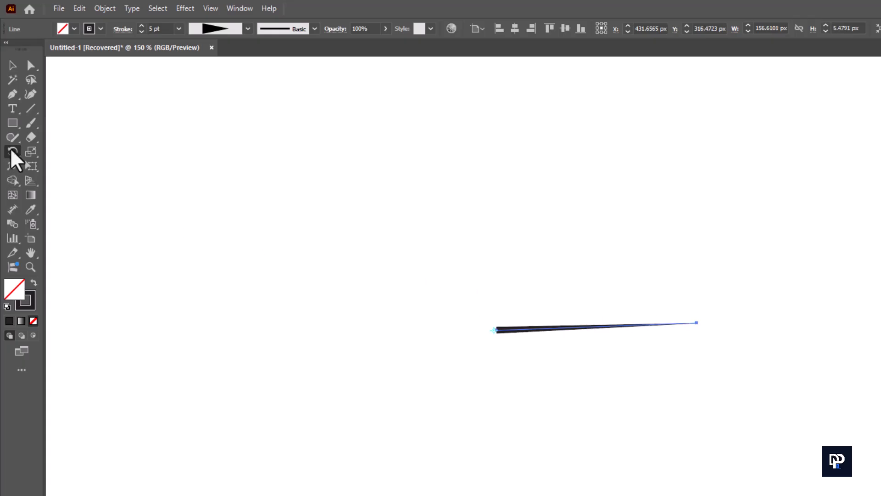
# Create a copy of the tapered line rotated 25° around its thick end, checking the preview first.
pyautogui.moveTo(11, 152); pyautogui.dragTo(61, 152)
pyautogui.press('alt')
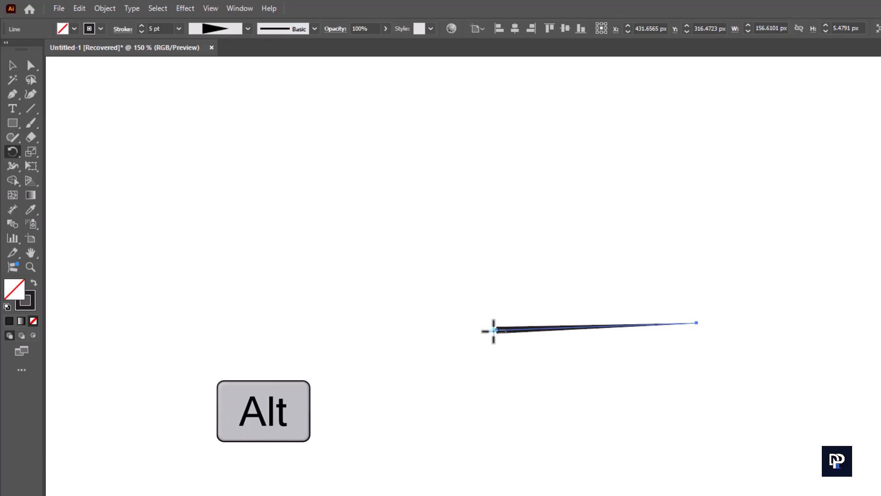
pyautogui.keyDown('alt'); pyautogui.click(493, 330); pyautogui.keyUp('alt')
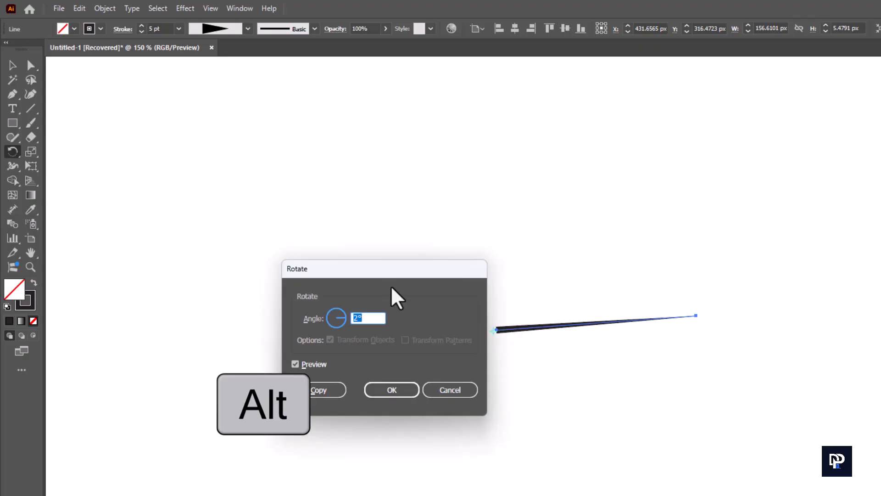
pyautogui.moveTo(381, 264); pyautogui.dragTo(346, 249)
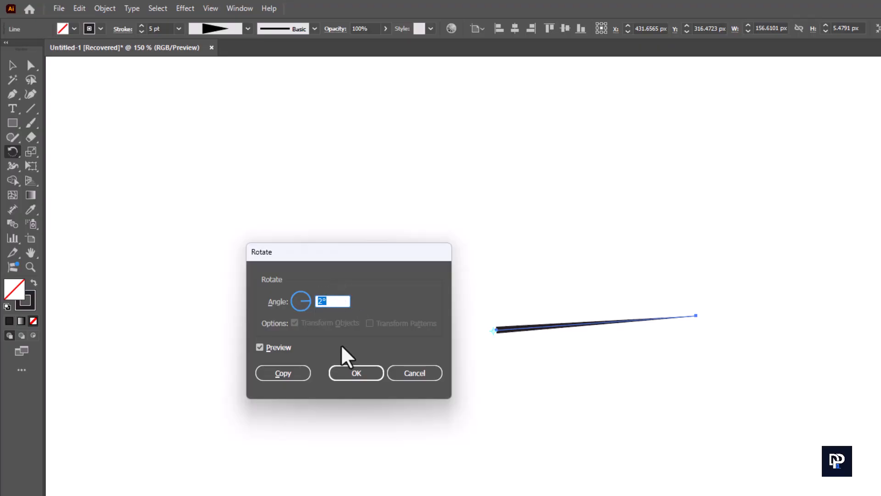
pyautogui.write('25')
pyautogui.click(260, 348)
pyautogui.click(259, 348)
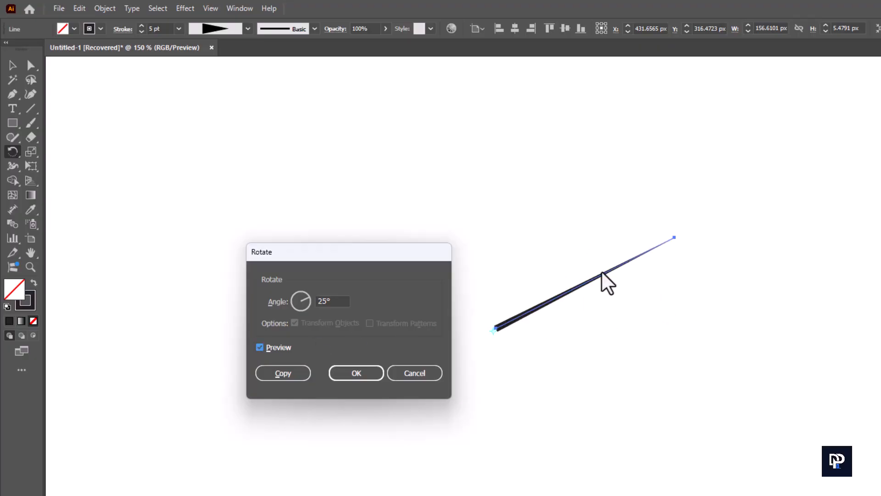
pyautogui.click(287, 373)
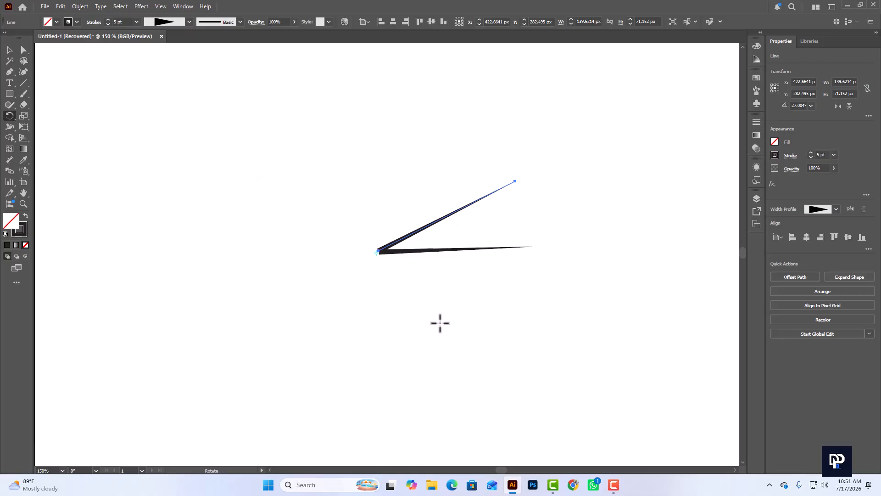
# Repeat the rotated copy twelve more times to form a full radial burst, and deselect the last ray.
pyautogui.hotkey('ctrl', 'd')
pyautogui.hotkey('ctrl', 'd')
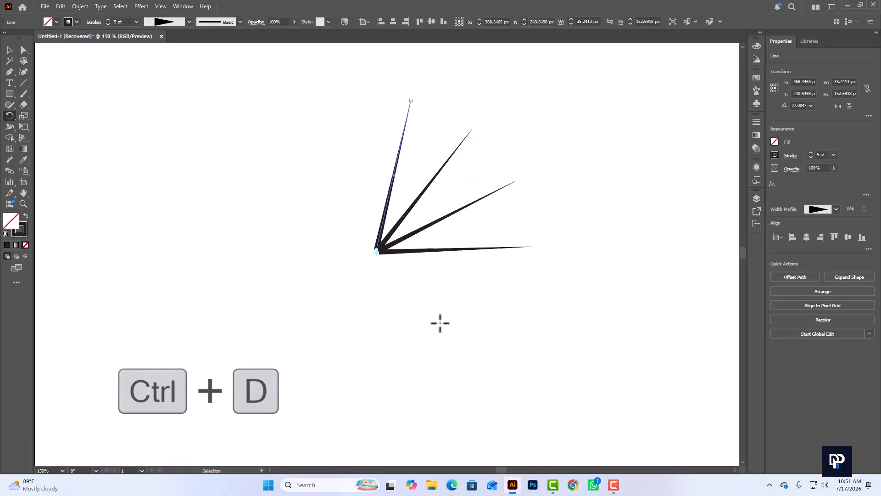
pyautogui.hotkey('ctrl', 'd')
pyautogui.hotkey('ctrl', 'd')
pyautogui.hotkey('ctrl', 'd')
pyautogui.hotkey('ctrl', 'd')
pyautogui.hotkey('ctrl', 'd')
pyautogui.hotkey('ctrl', 'd')
pyautogui.hotkey('ctrl', 'd')
pyautogui.hotkey('ctrl', 'd')
pyautogui.hotkey('ctrl', 'd')
pyautogui.hotkey('ctrl', 'd')
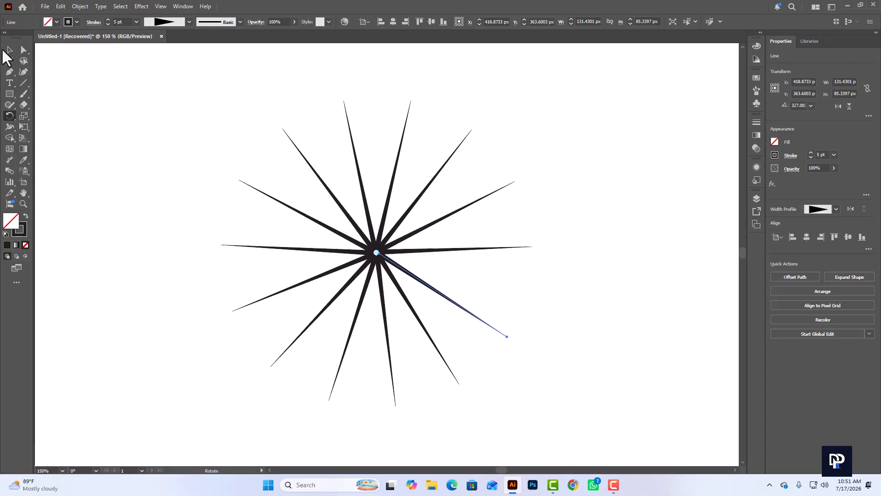
pyautogui.click(8, 50)
pyautogui.click(549, 306)
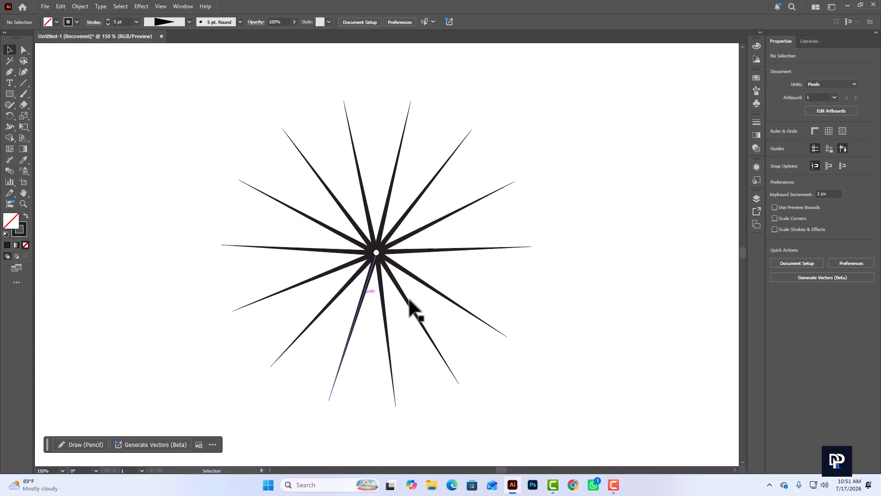
# Try moving a single ray out of the radial burst, and undo the move.
pyautogui.hotkey('ctrl', '-')
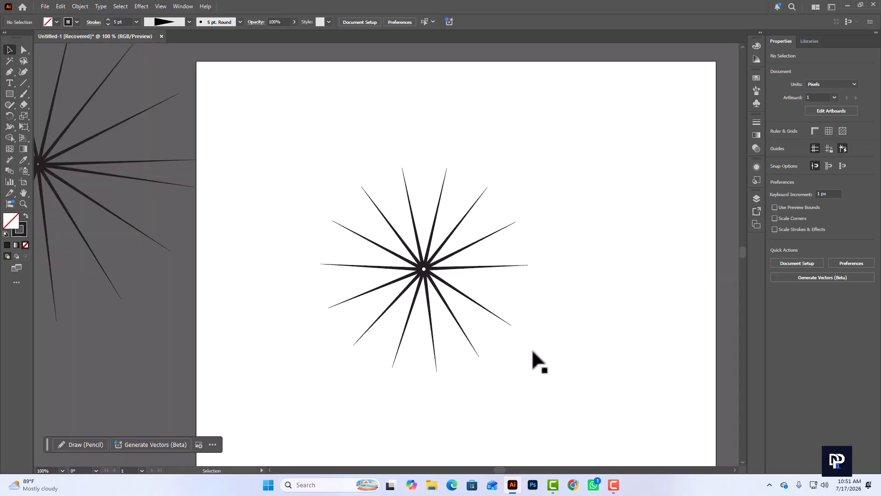
pyautogui.moveTo(533, 353); pyautogui.dragTo(347, 251)
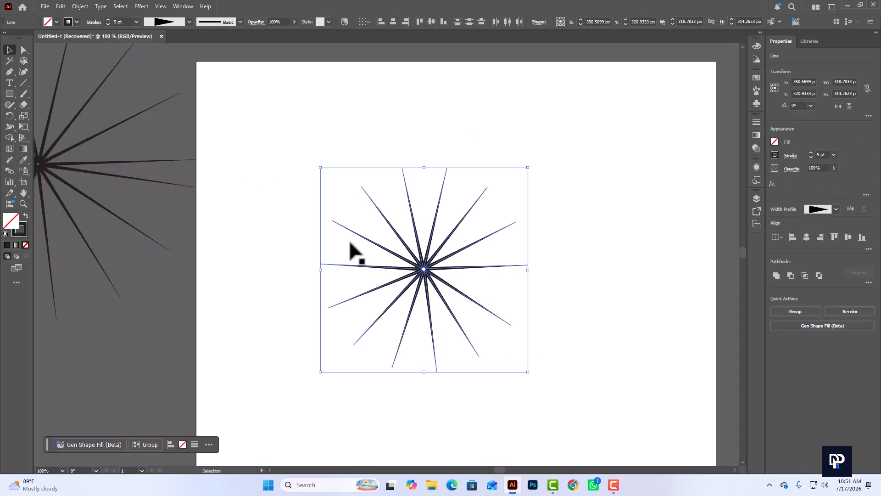
pyautogui.click(632, 302)
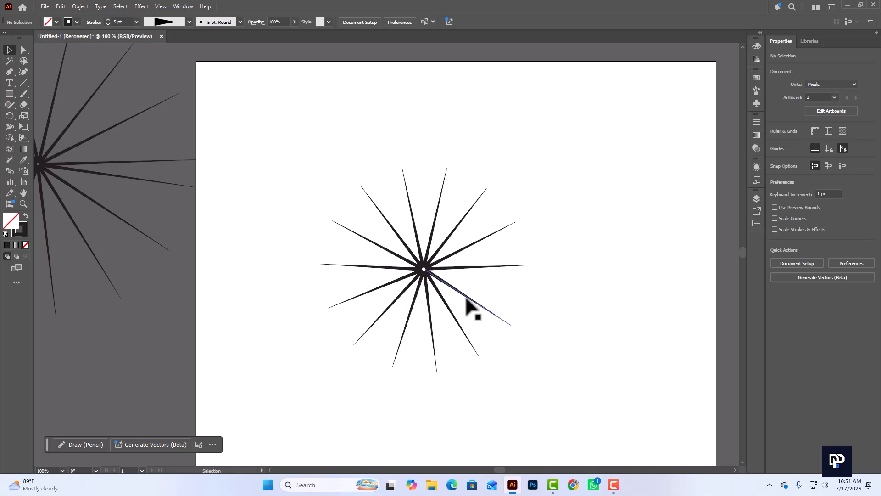
pyautogui.moveTo(472, 306); pyautogui.dragTo(516, 324)
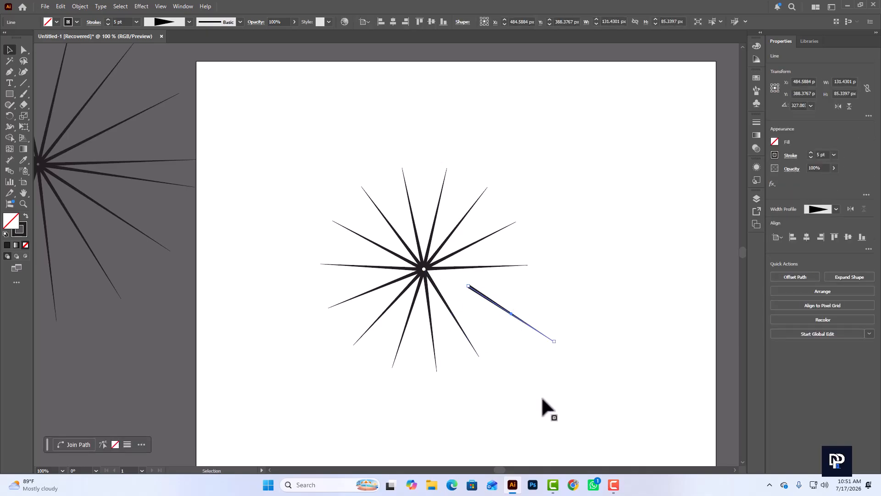
pyautogui.hotkey('ctrl', 'z')
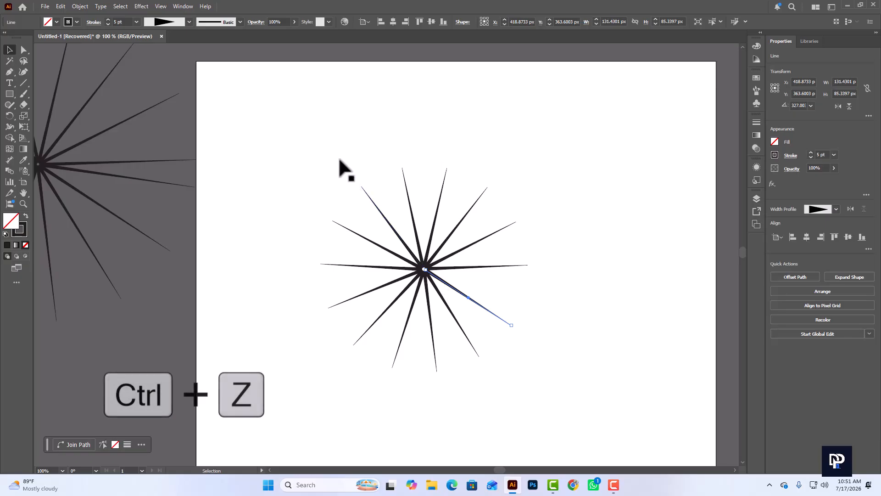
# Select all the rays of the radial burst and group them.
pyautogui.moveTo(339, 161); pyautogui.dragTo(492, 370)
pyautogui.rightClick(433, 274)
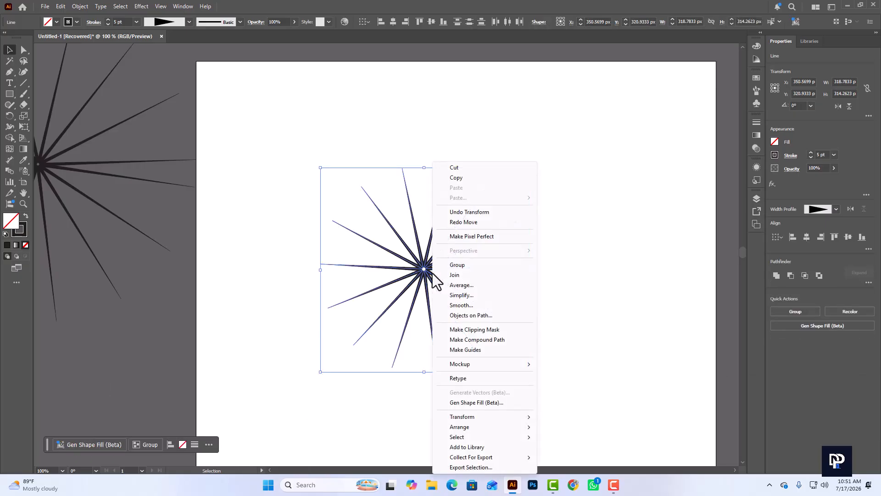
pyautogui.click(460, 265)
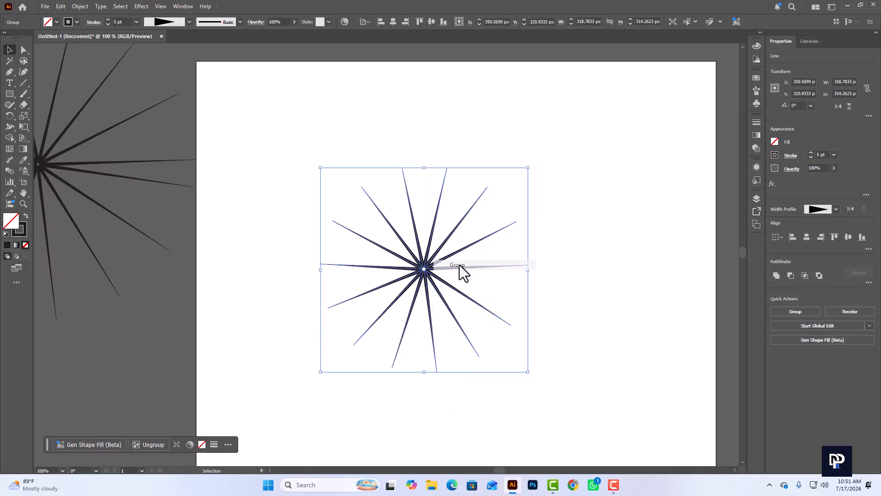
# Move the grouped burst about 384 px left and 58 px up, toward the artboard's left edge.
pyautogui.click(564, 290)
pyautogui.moveTo(418, 273); pyautogui.dragTo(169, 236)
# Draw a square about 70 px wide with the Rectangle tool on the blank area beside the grouped burst.
pyautogui.scroll(2, 502, 263)
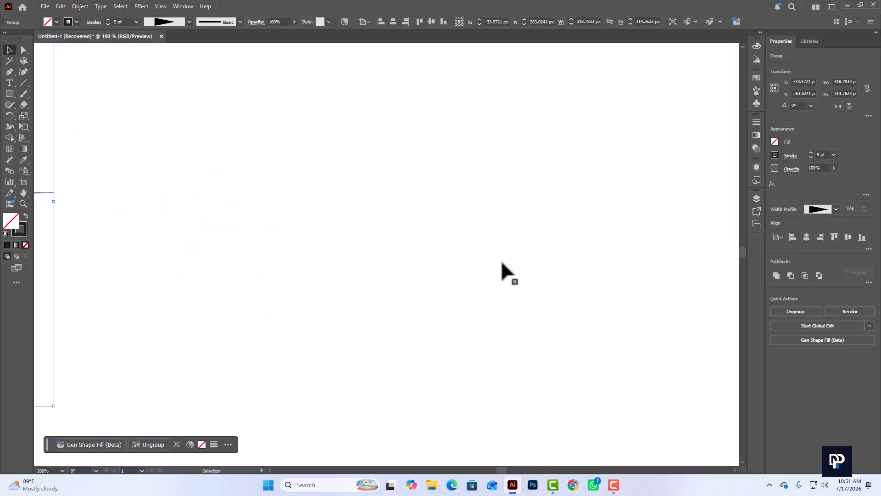
pyautogui.click(10, 116)
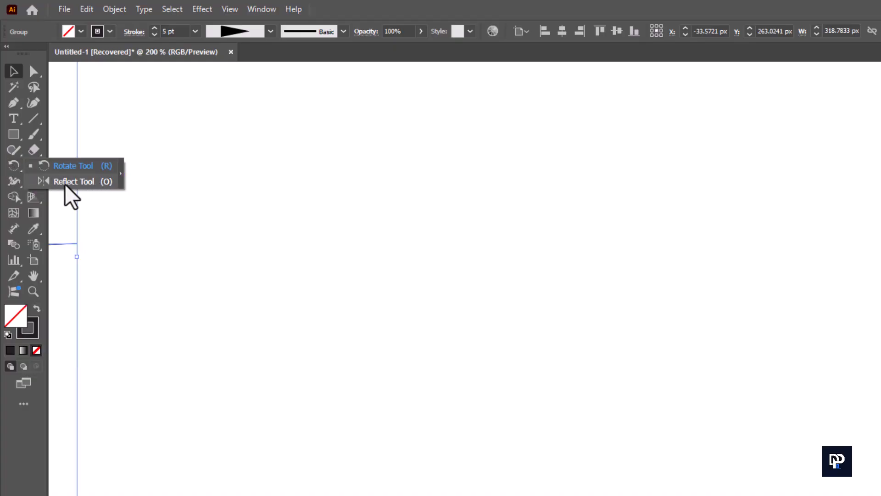
pyautogui.click(12, 167)
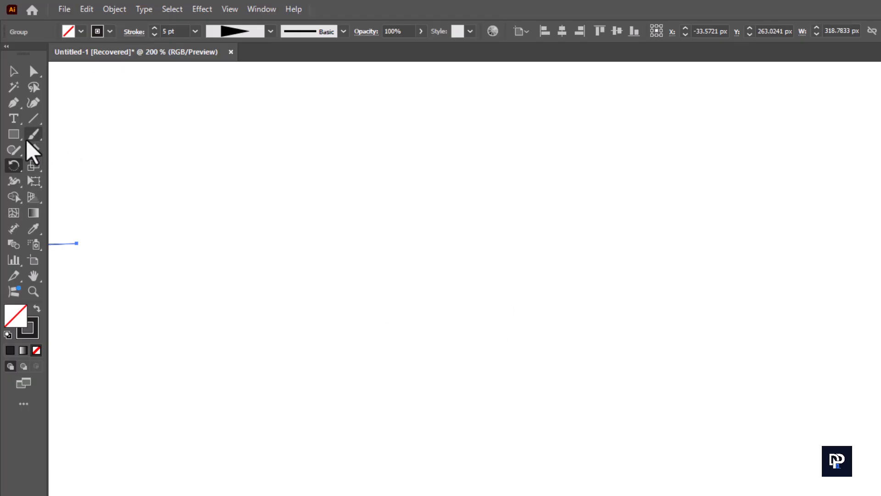
pyautogui.click(15, 134)
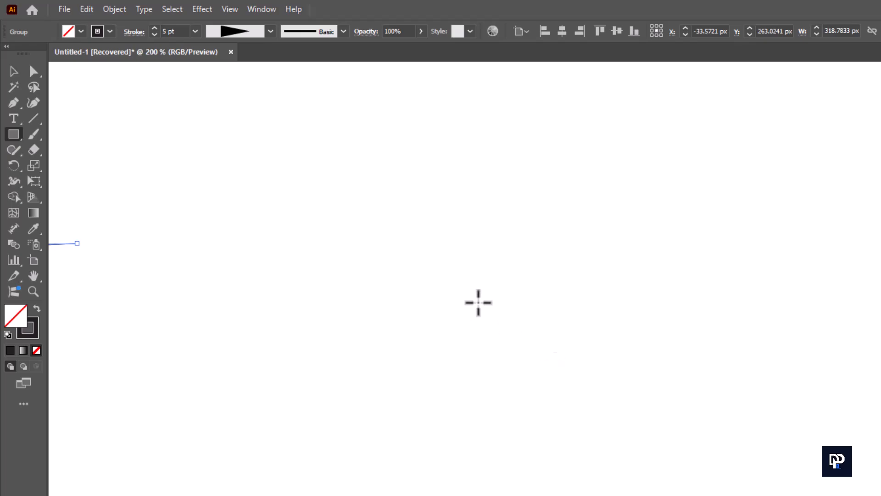
pyautogui.moveTo(478, 300); pyautogui.dragTo(557, 430)
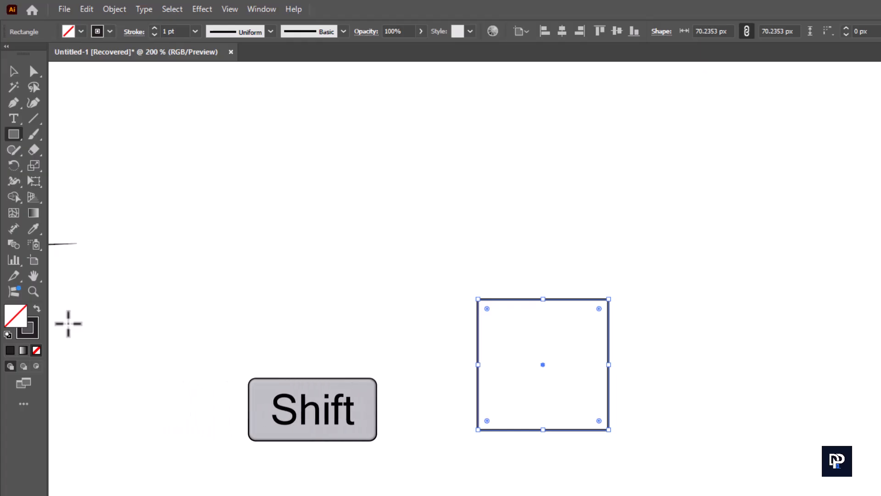
# Give the square a red fill with no stroke, and rotate it 45° into a diamond.
pyautogui.click(36, 310)
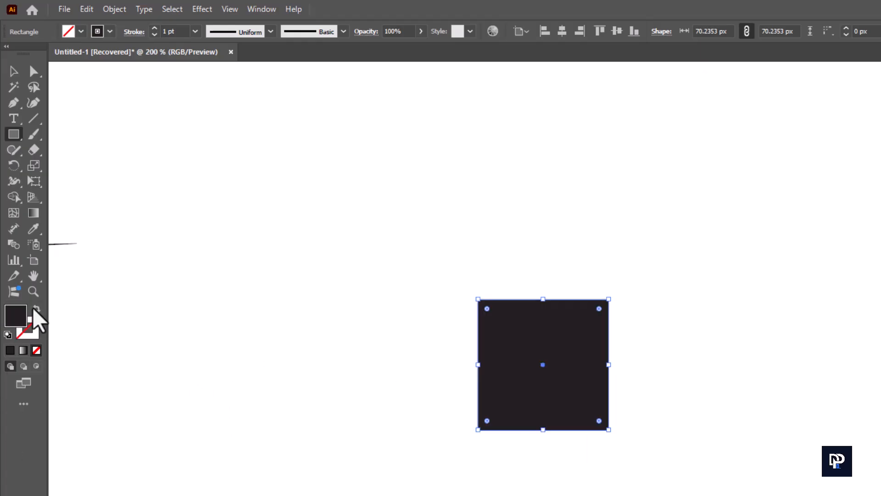
pyautogui.click(81, 32)
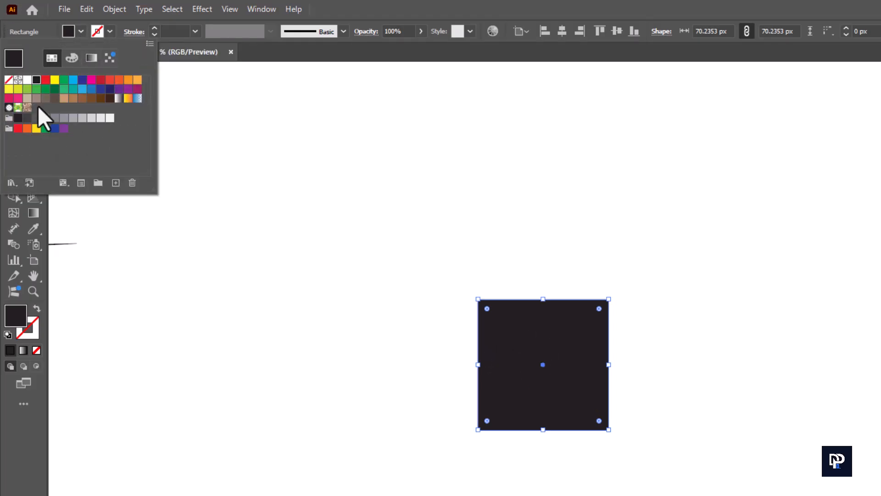
pyautogui.click(46, 81)
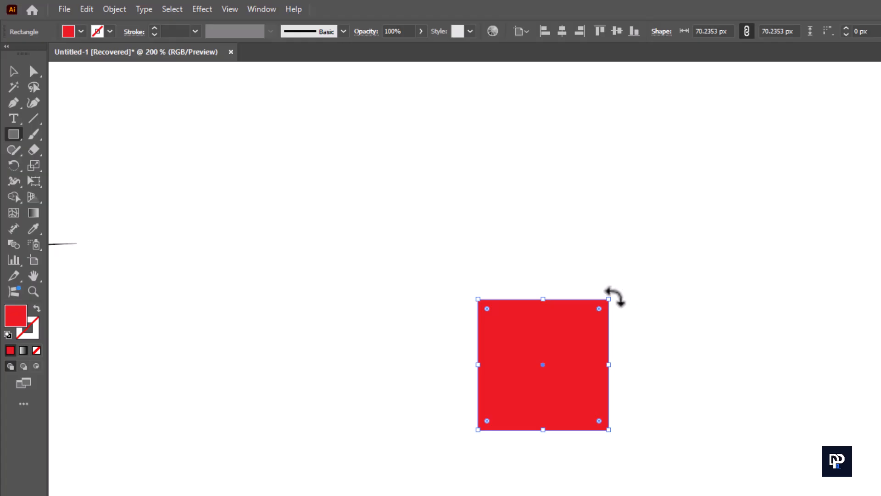
pyautogui.moveTo(616, 296); pyautogui.dragTo(629, 370)
pyautogui.press('shift')
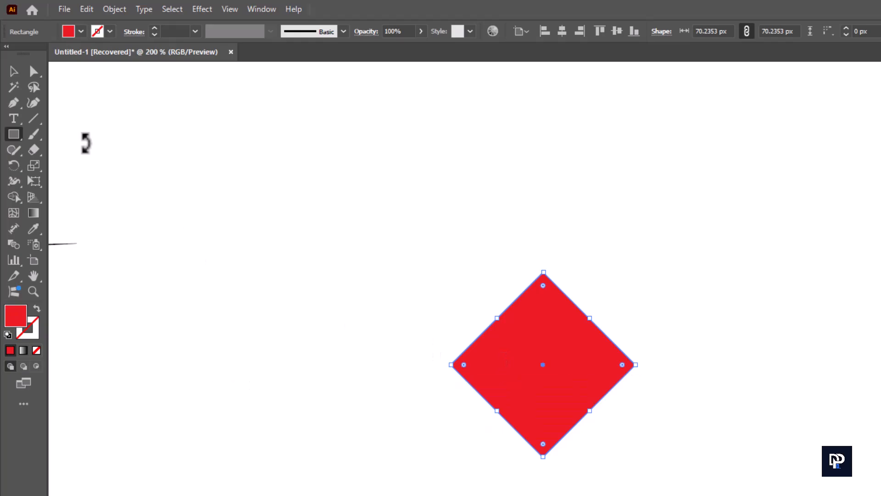
# Round only the diamond's two side corners to a radius of about 70 px with the Direct Selection tool, forming a pointed leaf.
pyautogui.click(31, 71)
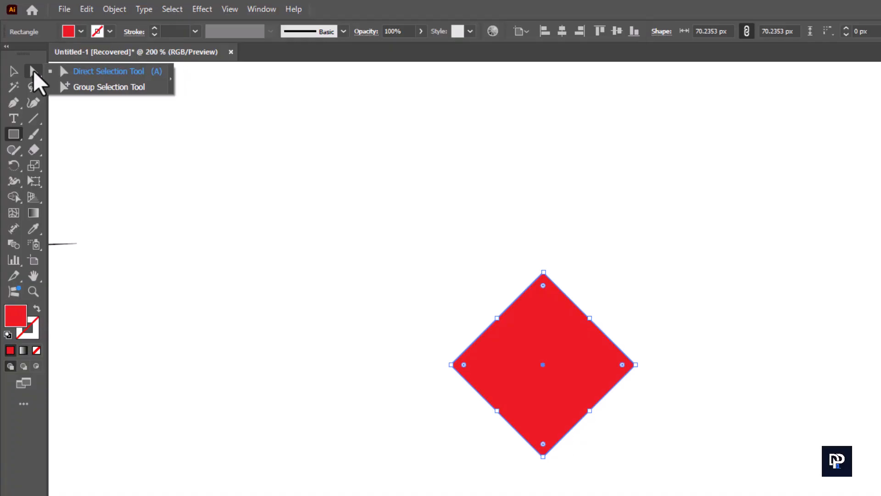
pyautogui.click(33, 70)
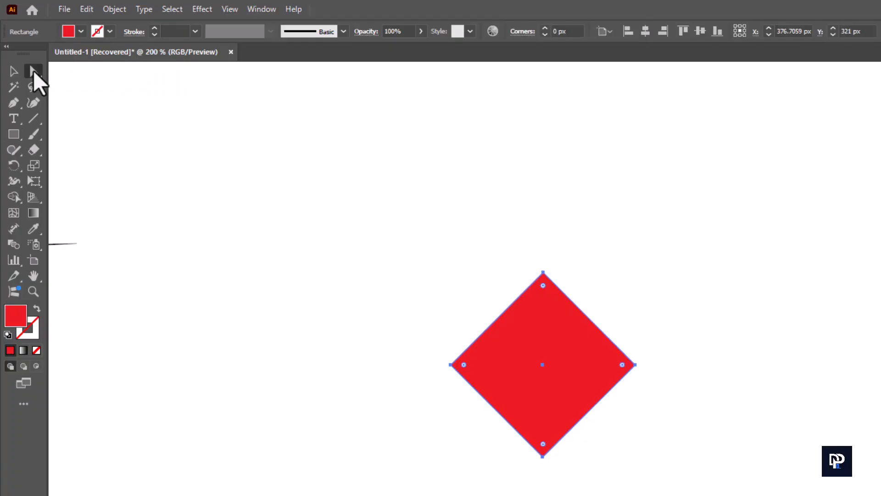
pyautogui.scroll(-1, 630, 473)
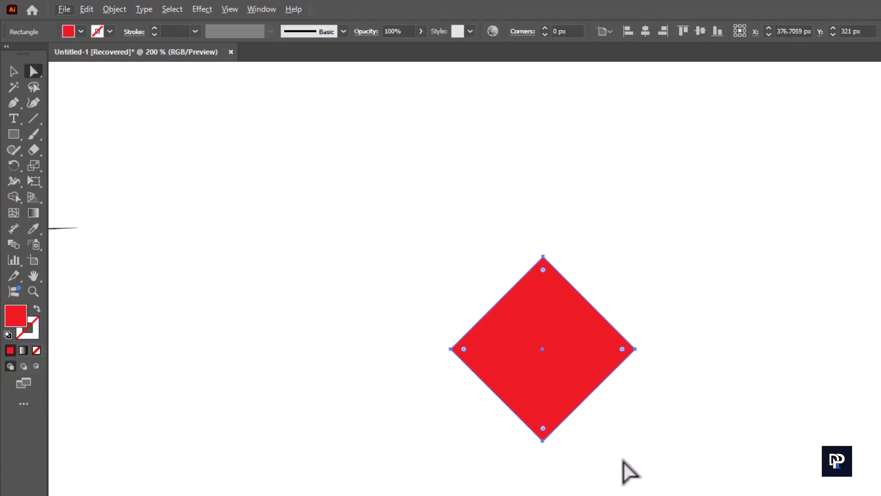
pyautogui.scroll(1, 580, 412)
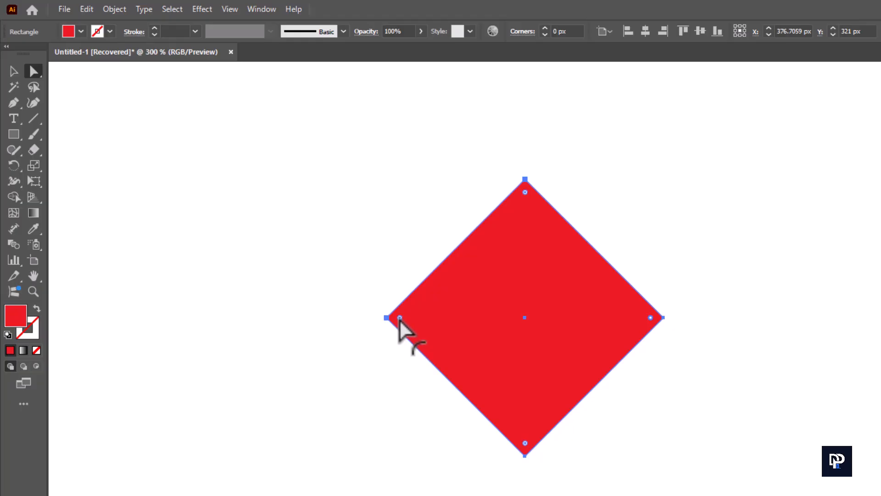
pyautogui.press('shift')
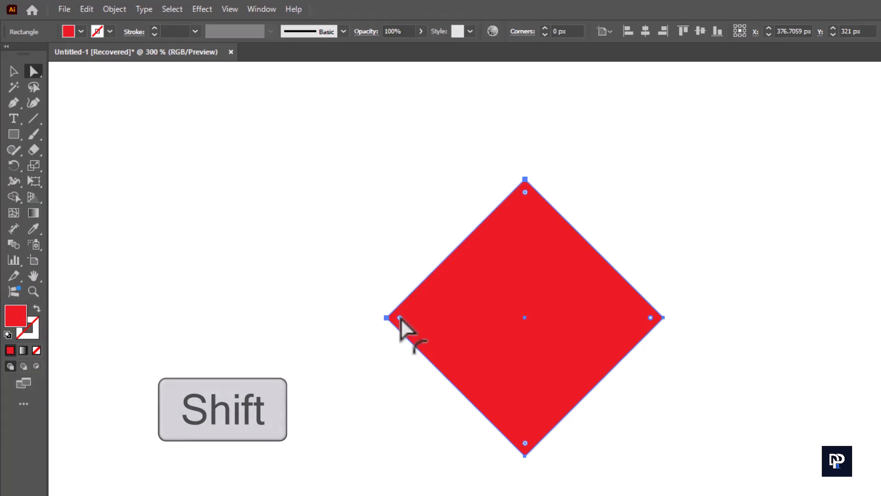
pyautogui.moveTo(400, 319); pyautogui.dragTo(712, 335)
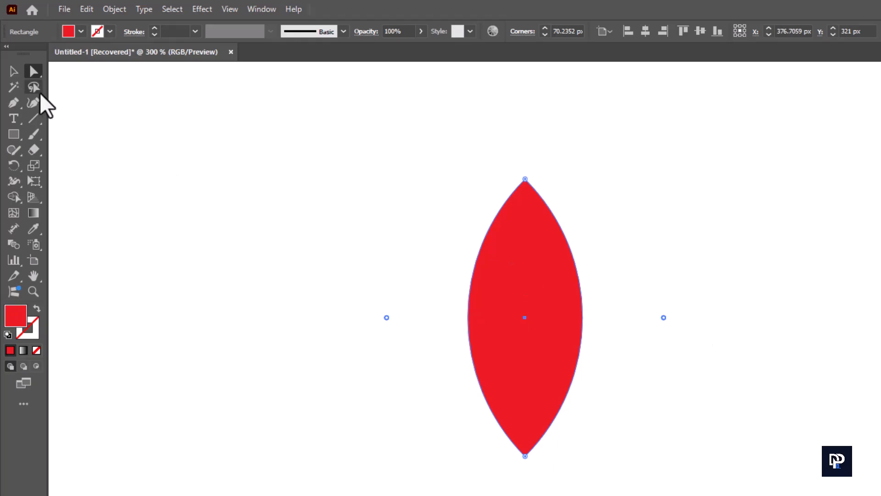
# Tilt the red leaf so its tips point to the upper left and lower right, and shift it leftward to leave room beside it.
pyautogui.click(15, 74)
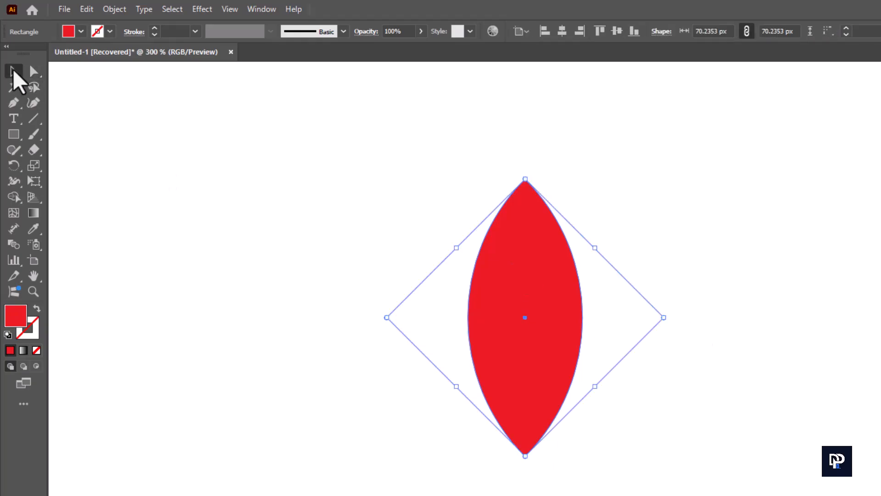
pyautogui.click(13, 167)
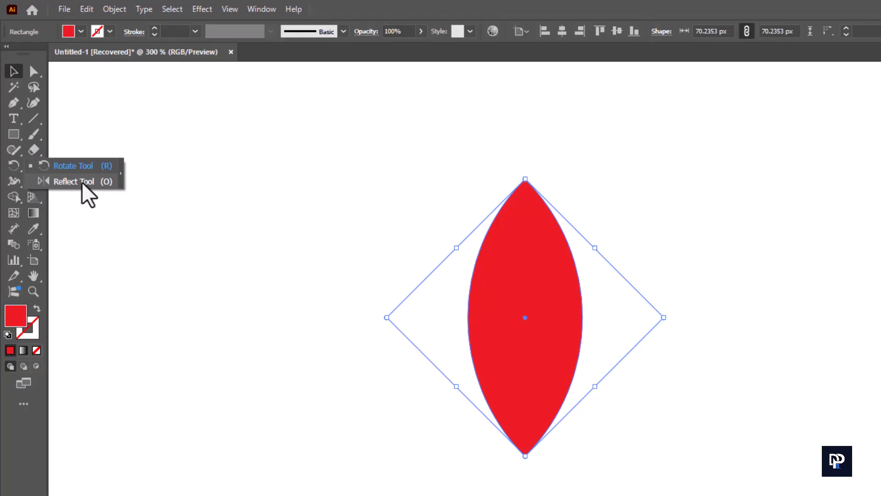
pyautogui.click(14, 71)
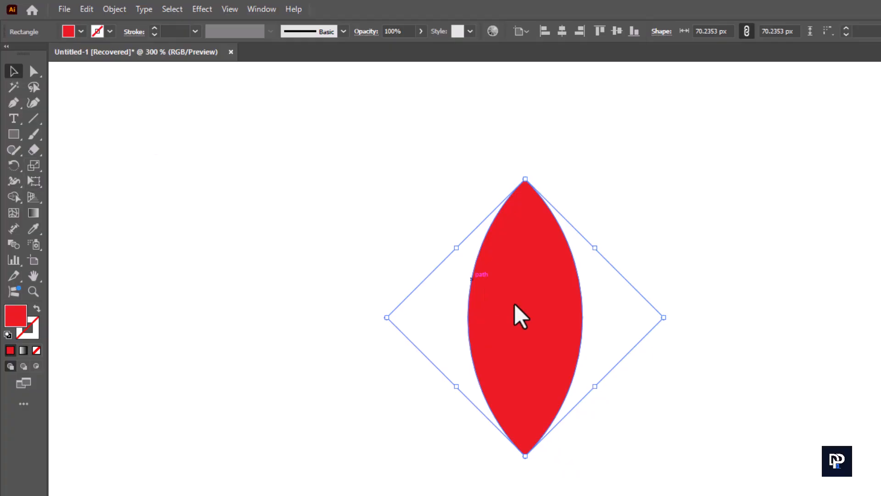
pyautogui.moveTo(550, 334); pyautogui.dragTo(591, 361)
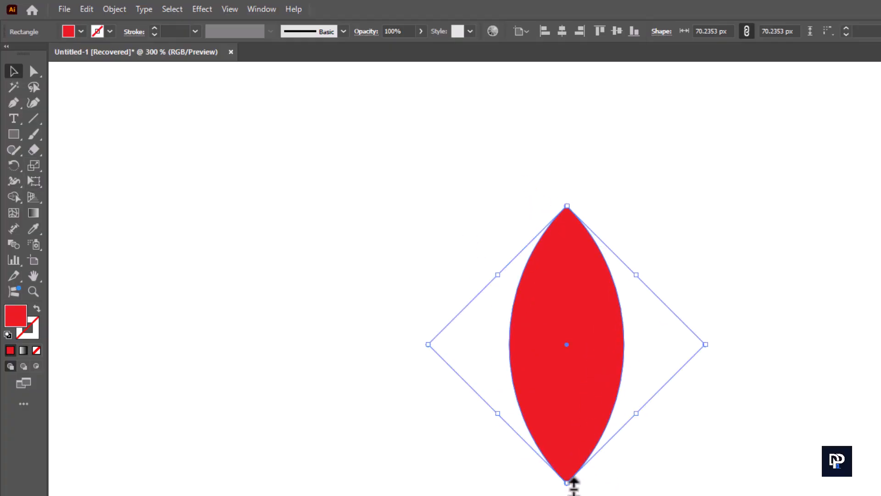
pyautogui.moveTo(571, 488); pyautogui.dragTo(668, 440)
pyautogui.moveTo(441, 282); pyautogui.dragTo(345, 294)
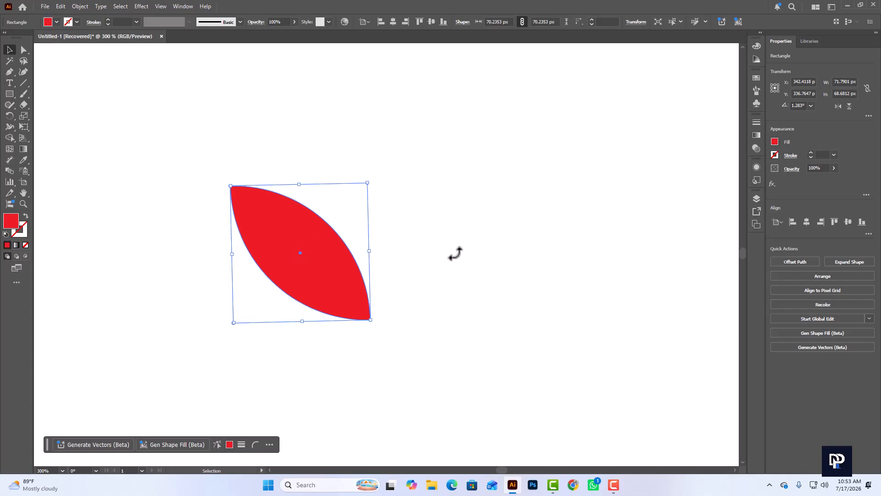
pyautogui.click(453, 253)
pyautogui.click(317, 275)
# Reflect a copy of the leaf across the vertical axis through its lower-right tip, comparing the preview on and off.
pyautogui.click(6, 115)
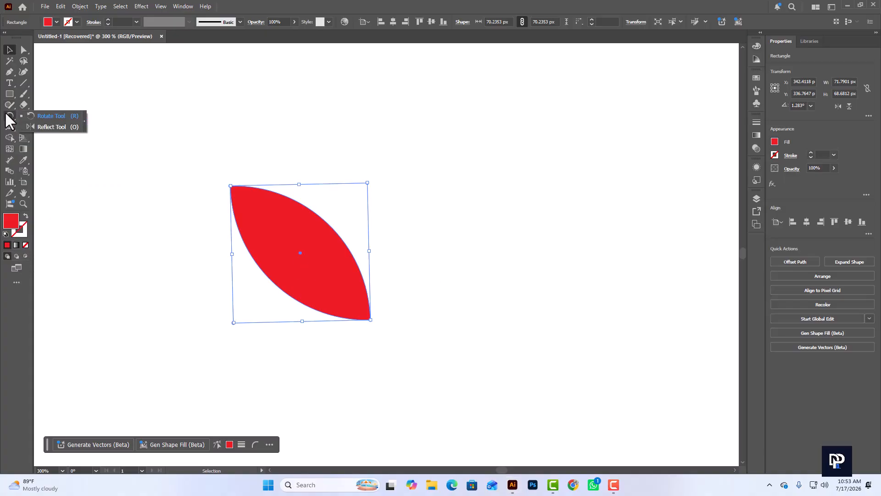
pyautogui.click(58, 127)
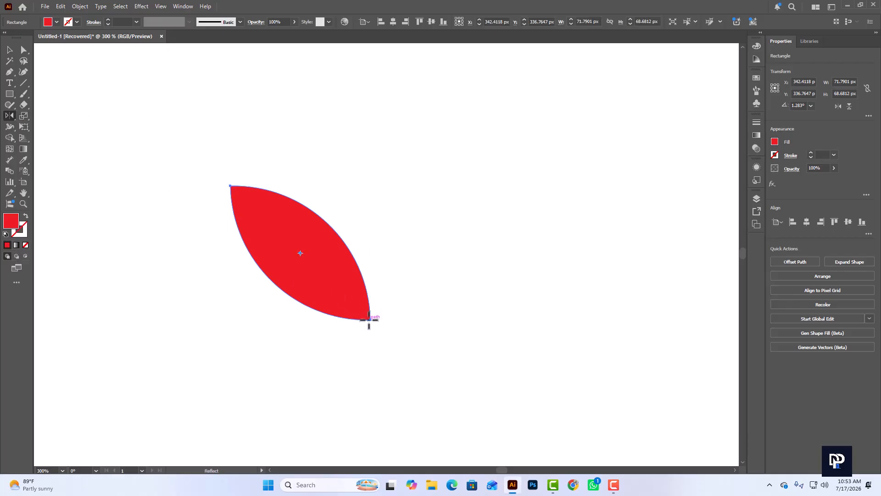
pyautogui.press('alt')
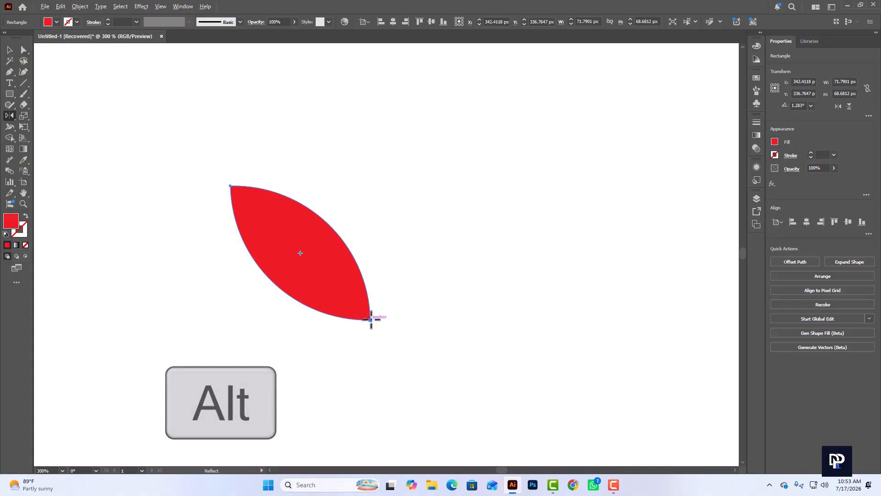
pyautogui.keyDown('alt'); pyautogui.click(371, 319); pyautogui.keyUp('alt')
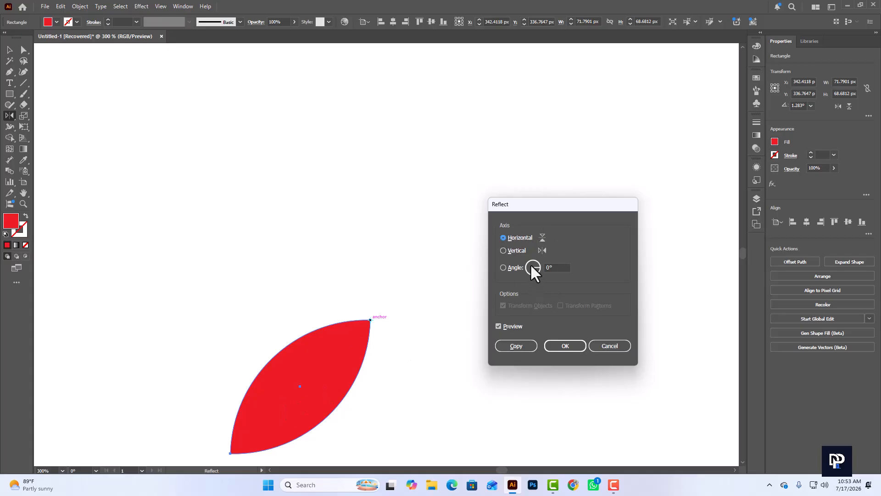
pyautogui.click(503, 251)
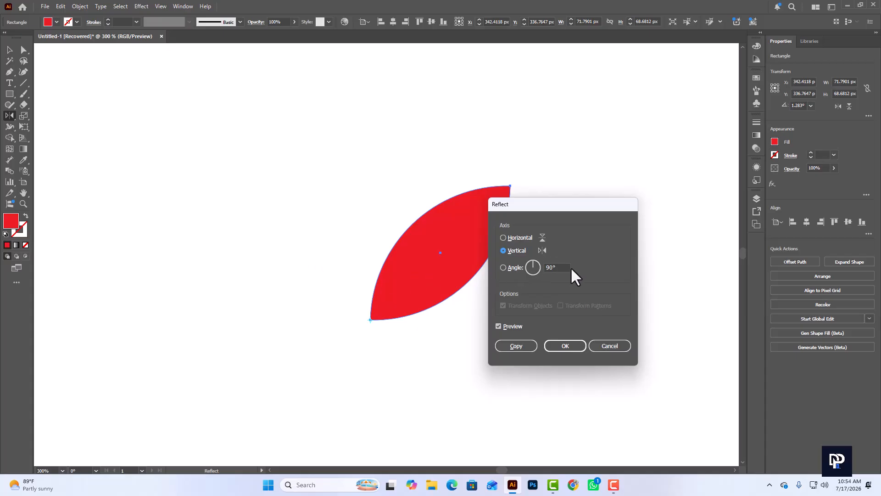
pyautogui.click(498, 326)
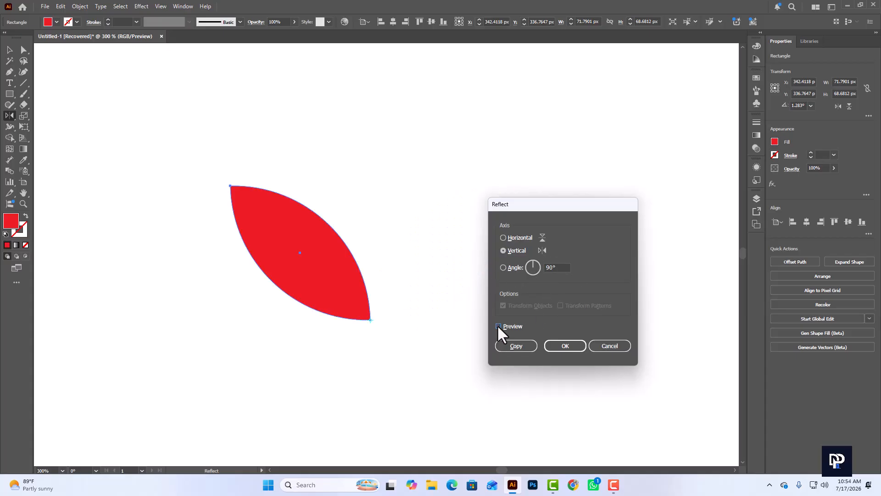
pyautogui.click(498, 326)
pyautogui.click(498, 326)
pyautogui.click(499, 327)
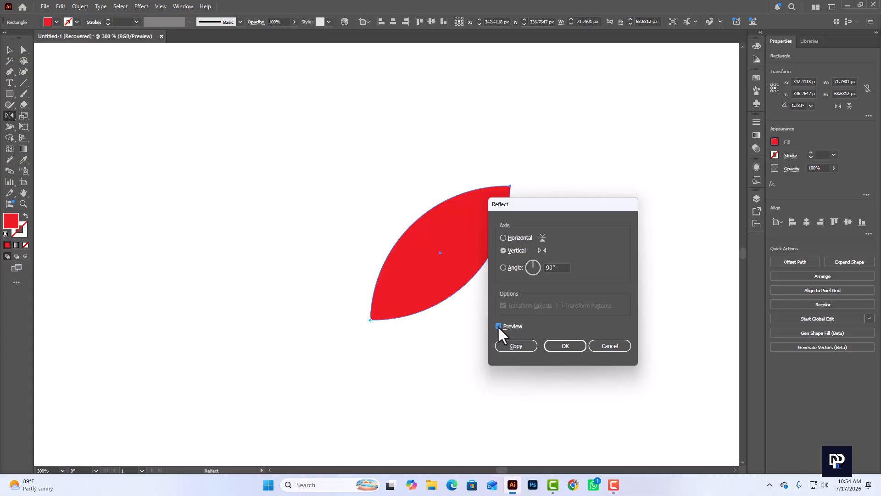
pyautogui.click(516, 346)
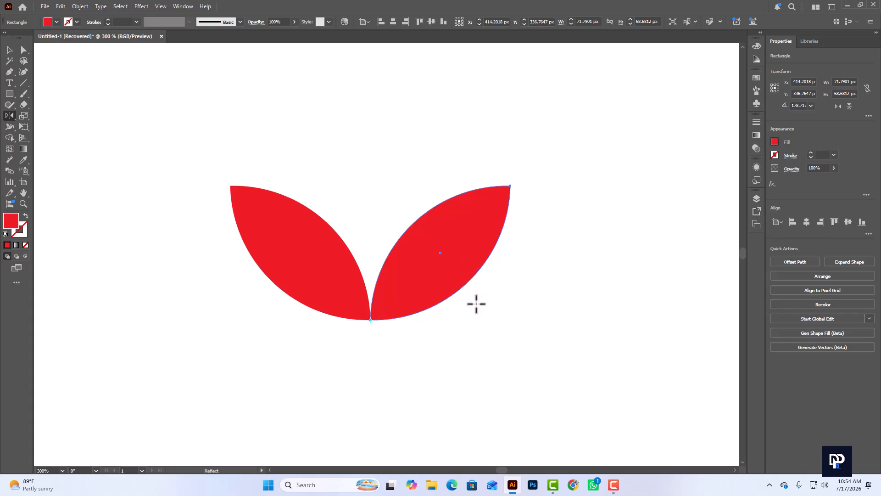
# Select both leaves and group them.
pyautogui.scroll(-1, 347, 279)
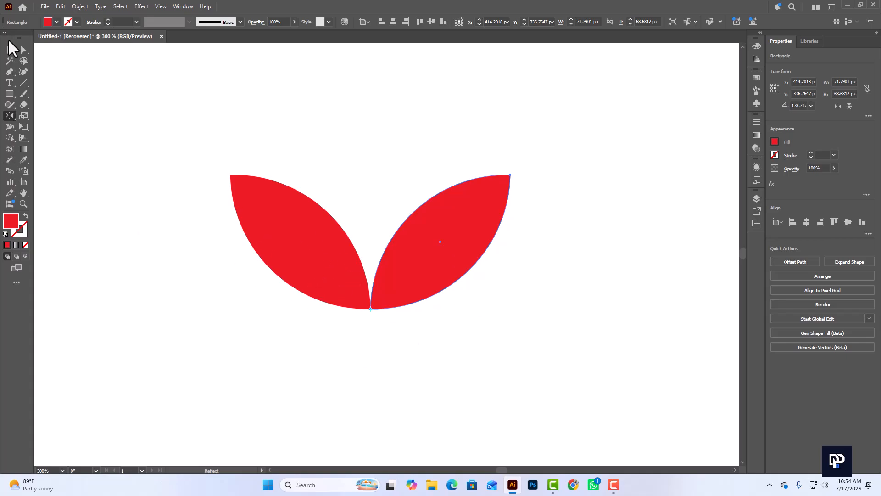
pyautogui.click(9, 50)
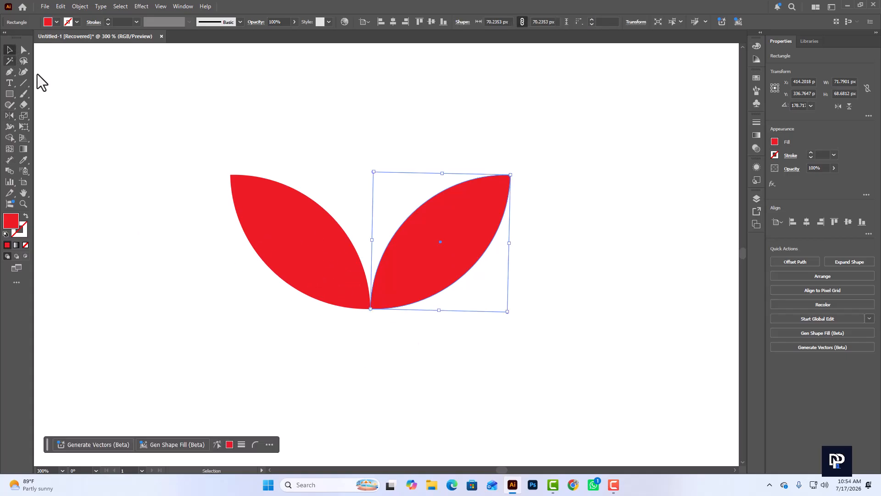
pyautogui.click(432, 339)
pyautogui.moveTo(447, 357); pyautogui.dragTo(316, 252)
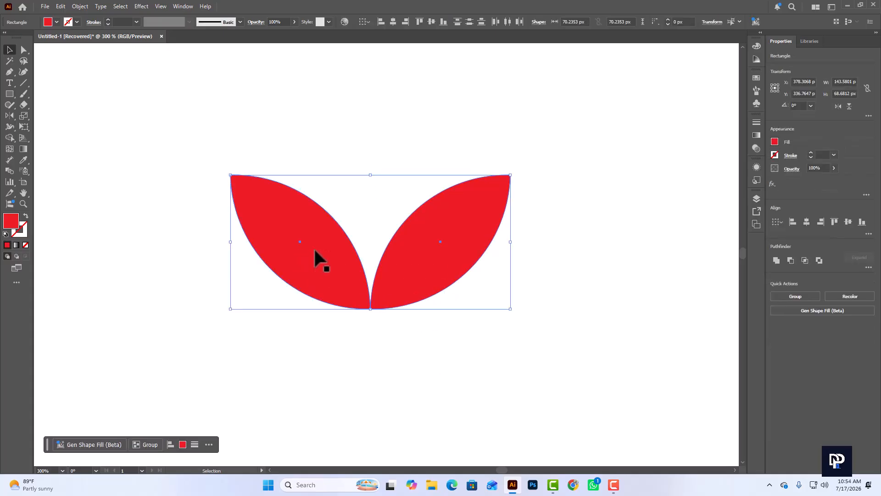
pyautogui.rightClick(316, 251)
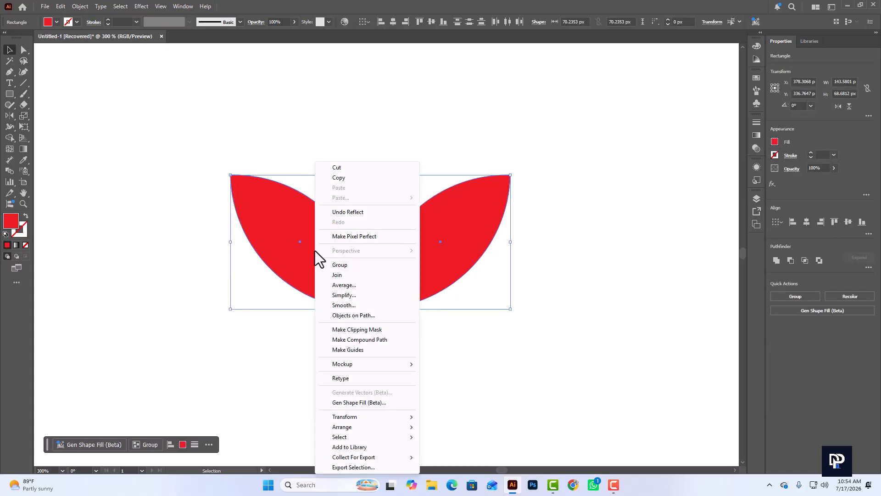
pyautogui.click(348, 268)
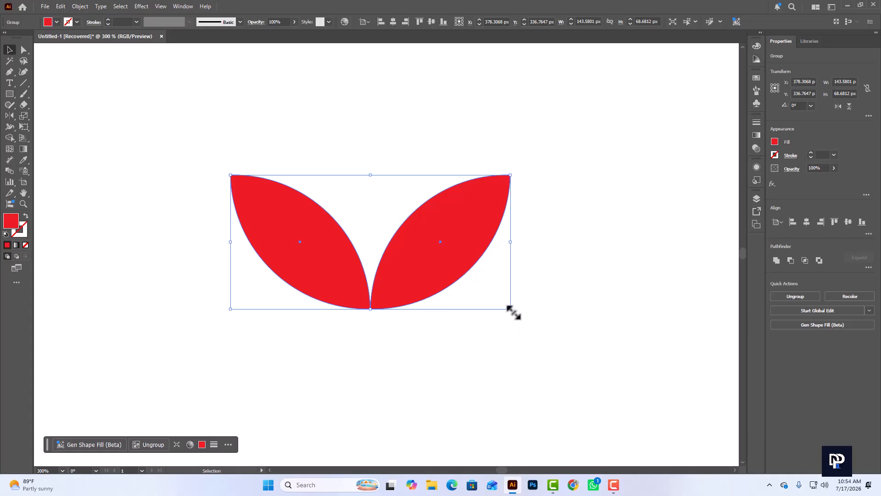
# Scale the leaf group down proportionally to a little under half its size, place it toward the upper left, and deselect it.
pyautogui.moveTo(513, 313); pyautogui.dragTo(246, 183)
pyautogui.click(406, 273)
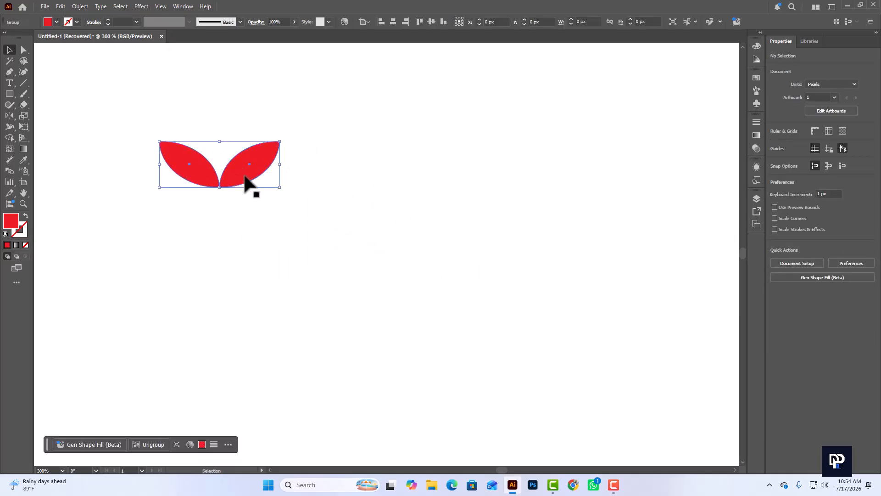
pyautogui.click(321, 329)
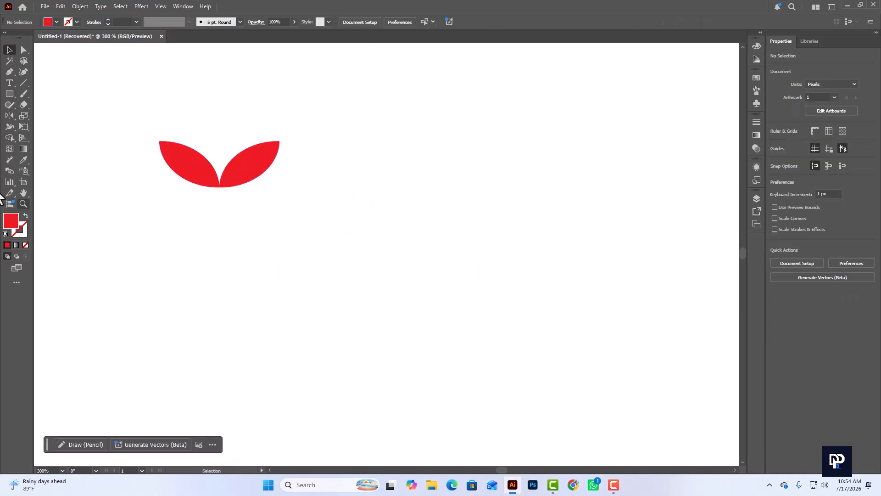
# Draw a circle about 95 px in diameter beside the leaf pair, give it a red outline without fill, and deselect it.
pyautogui.click(9, 95)
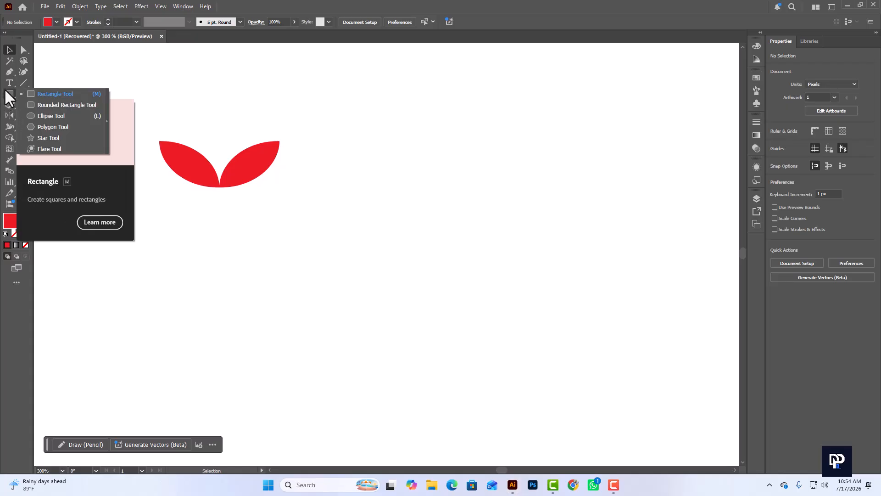
pyautogui.click(45, 116)
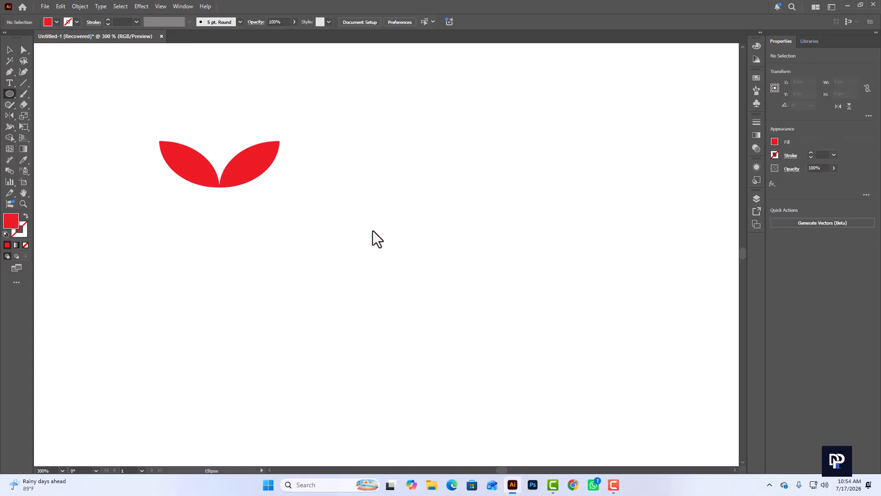
pyautogui.moveTo(373, 229); pyautogui.dragTo(420, 323)
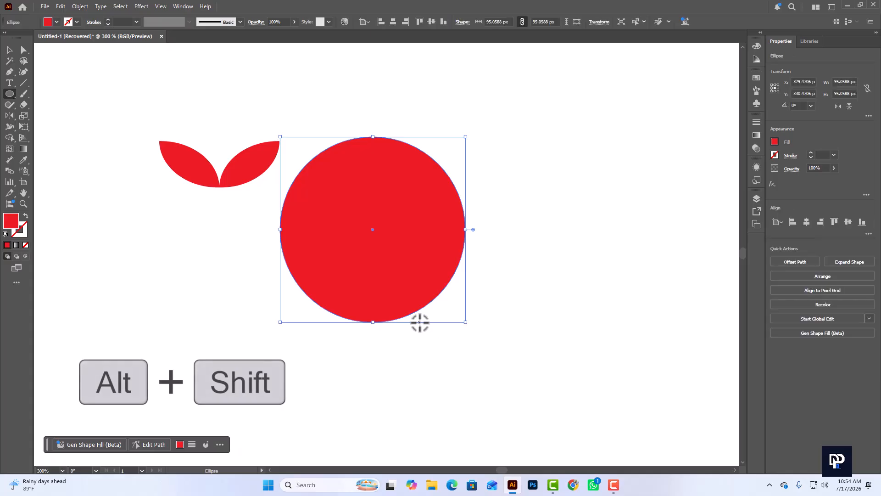
pyautogui.click(25, 216)
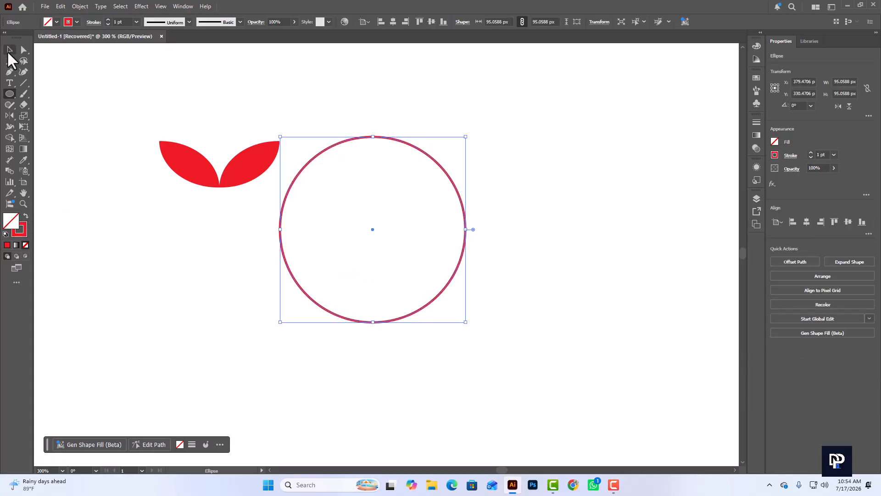
pyautogui.click(10, 50)
pyautogui.click(216, 220)
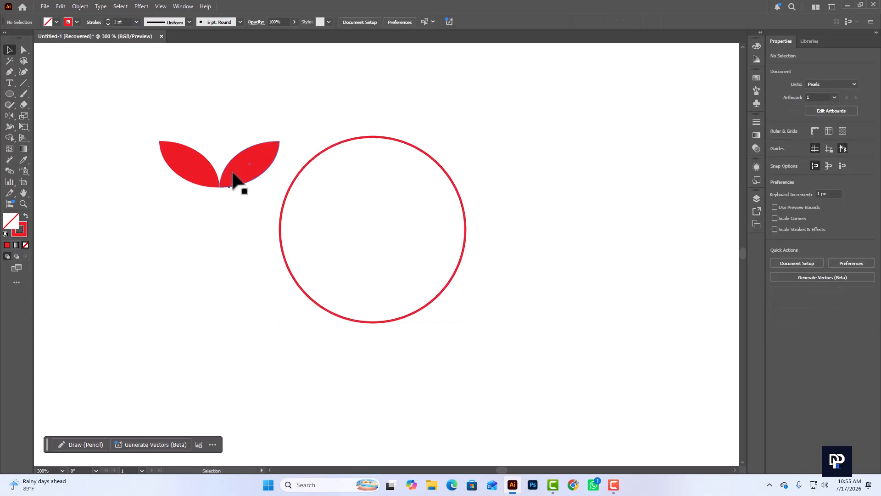
# Rotate the leaf group 90° clockwise, scale it down to about 7 by 18 px, and place its joint on the circle's topmost point.
pyautogui.click(232, 177)
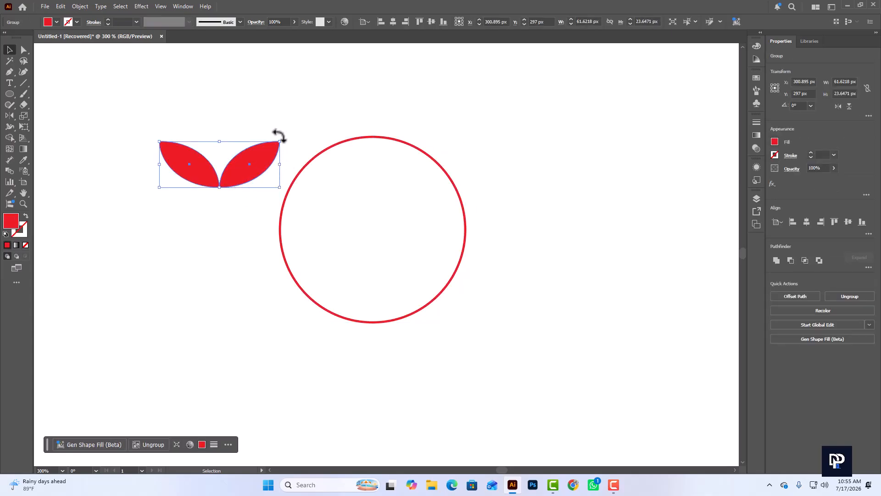
pyautogui.moveTo(281, 137); pyautogui.dragTo(257, 235)
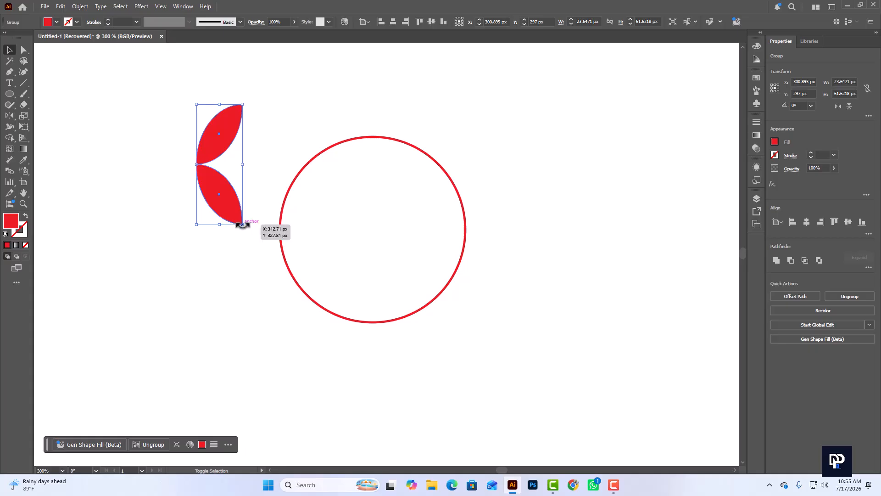
pyautogui.moveTo(242, 225); pyautogui.dragTo(379, 145)
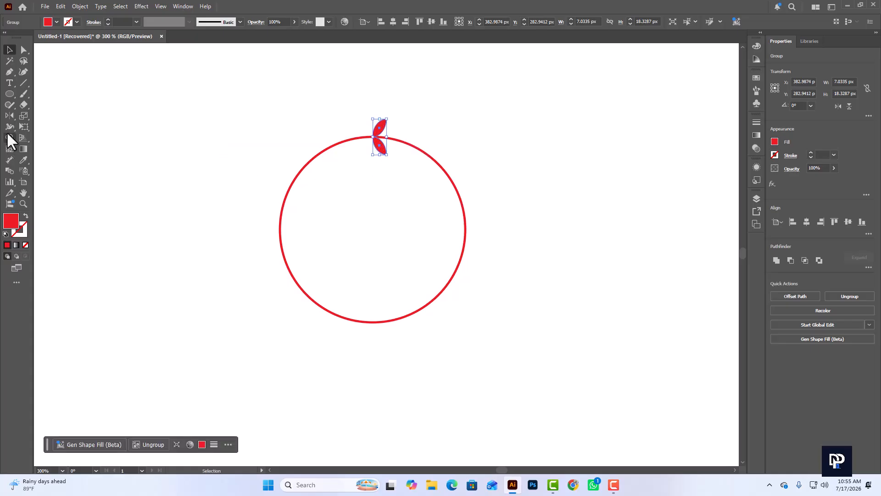
# Rotate a copy of the small leaf group by 15° around the circle's center.
pyautogui.moveTo(7, 111)
pyautogui.mouseDown()
pyautogui.moveTo(50, 126)
pyautogui.moveTo(54, 113)
pyautogui.moveTo(12, 115)
pyautogui.mouseUp()
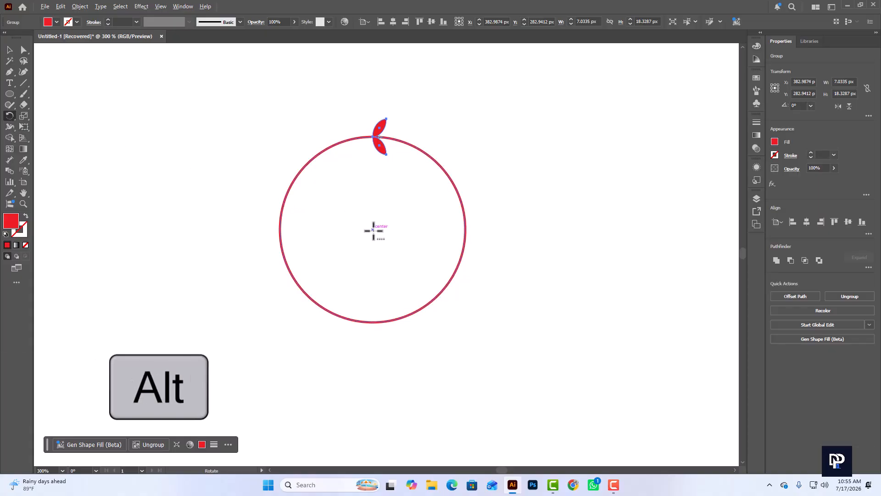
pyautogui.keyDown('alt'); pyautogui.click(373, 231); pyautogui.keyUp('alt')
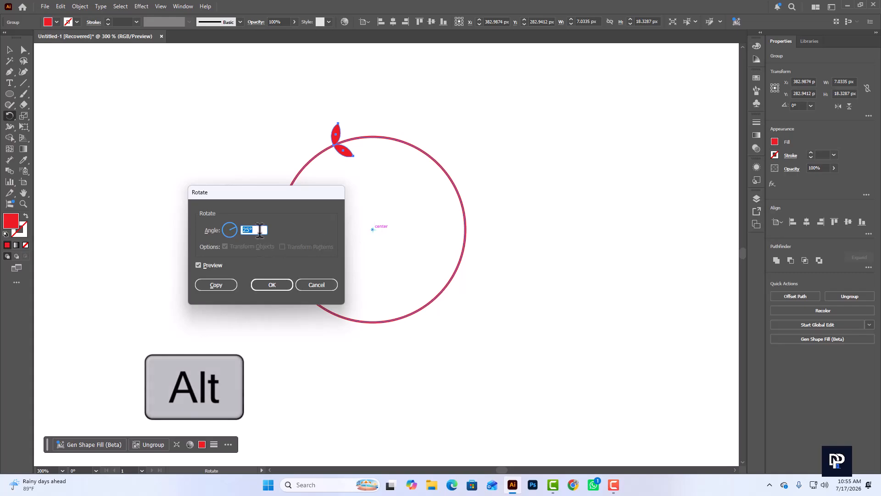
pyautogui.moveTo(254, 192); pyautogui.dragTo(563, 199)
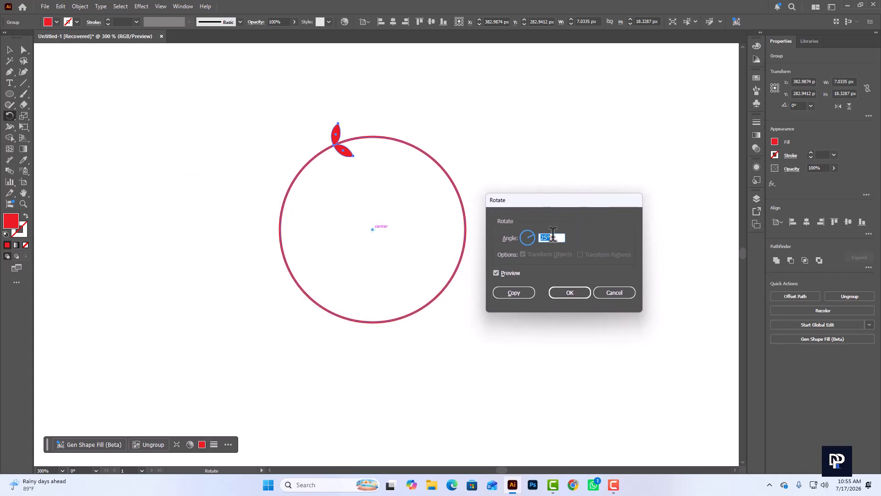
pyautogui.write('15')
pyautogui.click(513, 293)
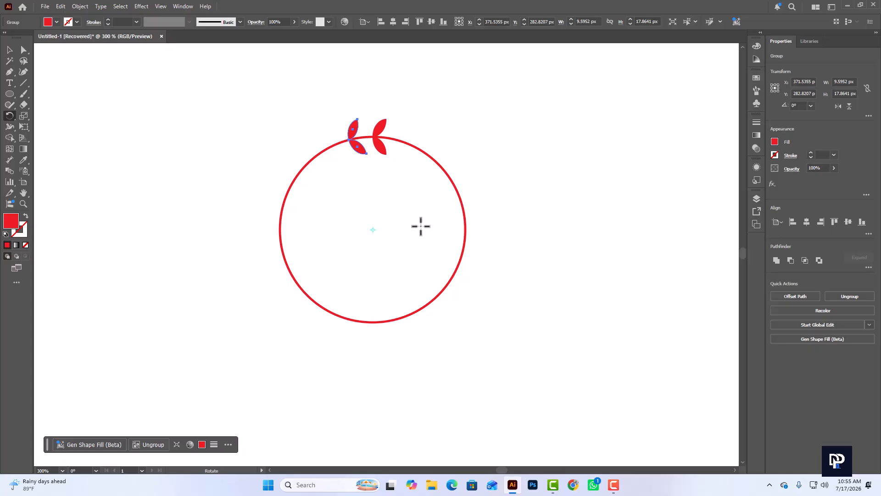
# Repeat the rotated copy until leaf pairs fill the whole circle, undo the surplus copy, and deselect everything.
pyautogui.hotkey('ctrl', 'd')
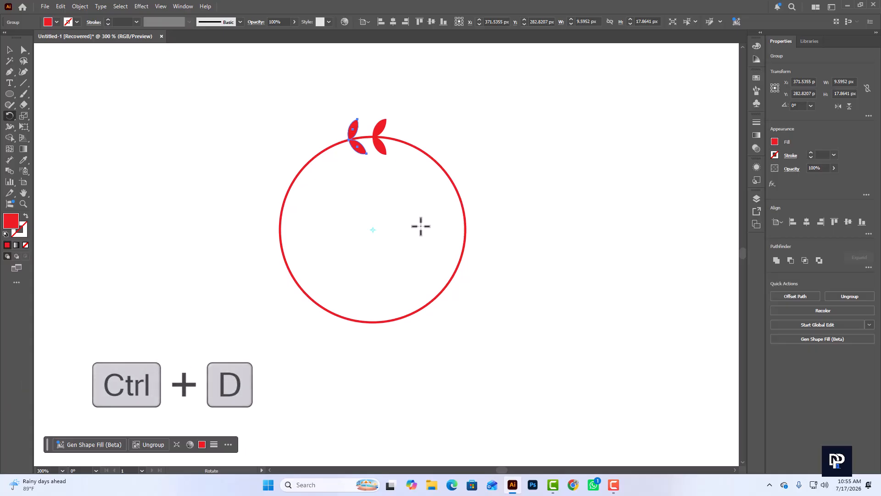
pyautogui.hotkey('ctrl', 'd')
pyautogui.hotkey('ctrl', 'd')
pyautogui.hotkey('ctrl', 'd')
pyautogui.hotkey('ctrl', 'd')
pyautogui.hotkey('ctrl', 'd')
pyautogui.hotkey('ctrl', 'd')
pyautogui.hotkey('ctrl', 'd')
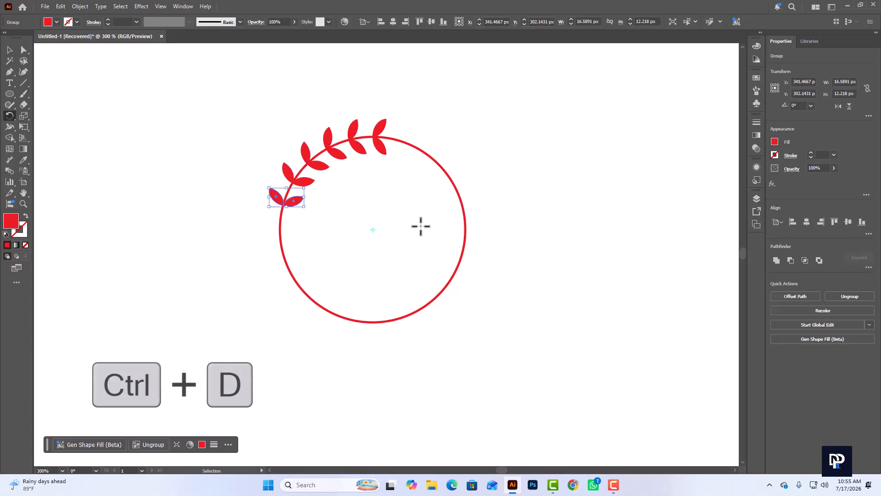
pyautogui.hotkey('ctrl', 'd')
pyautogui.hotkey('ctrl', 'd')
pyautogui.hotkey('ctrl', 'd')
pyautogui.hotkey('ctrl', 'd')
pyautogui.hotkey('ctrl', 'd')
pyautogui.hotkey('ctrl', 'd')
pyautogui.hotkey('ctrl', 'd')
pyautogui.hotkey('ctrl', 'd')
pyautogui.hotkey('ctrl', 'd')
pyautogui.hotkey('ctrl', 'd')
pyautogui.hotkey('ctrl', 'd')
pyautogui.hotkey('ctrl', 'd')
pyautogui.hotkey('ctrl', 'd')
pyautogui.hotkey('ctrl', 'd')
pyautogui.hotkey('ctrl', 'd')
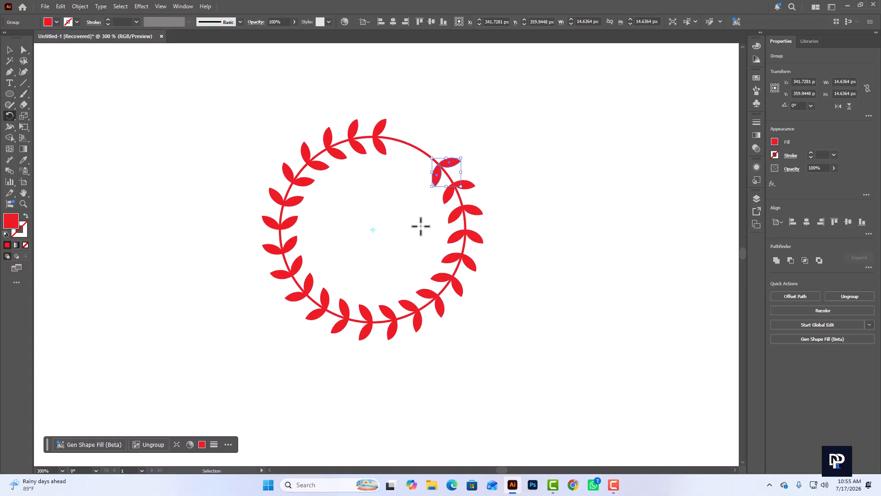
pyautogui.hotkey('ctrl', 'z')
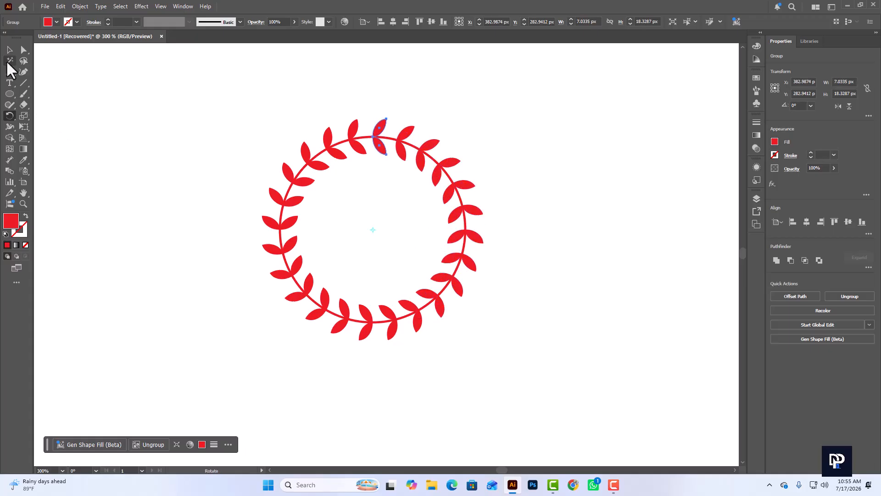
pyautogui.click(8, 47)
pyautogui.click(188, 155)
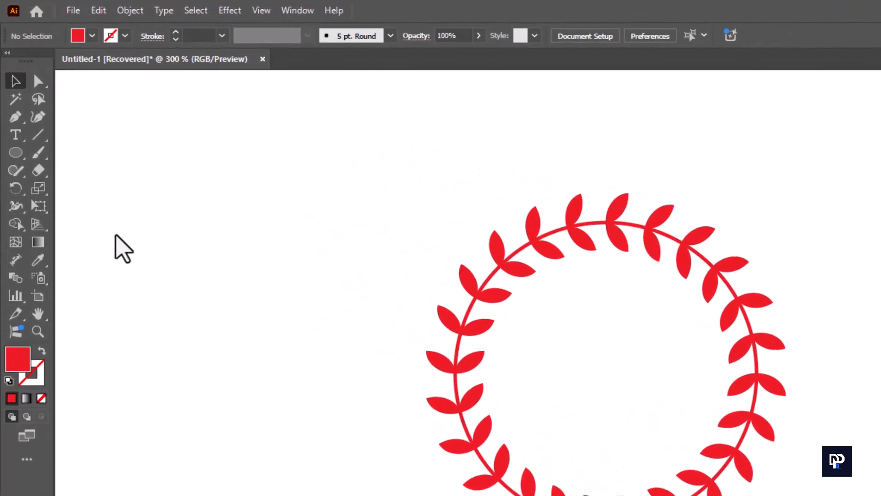
pyautogui.click(17, 199)
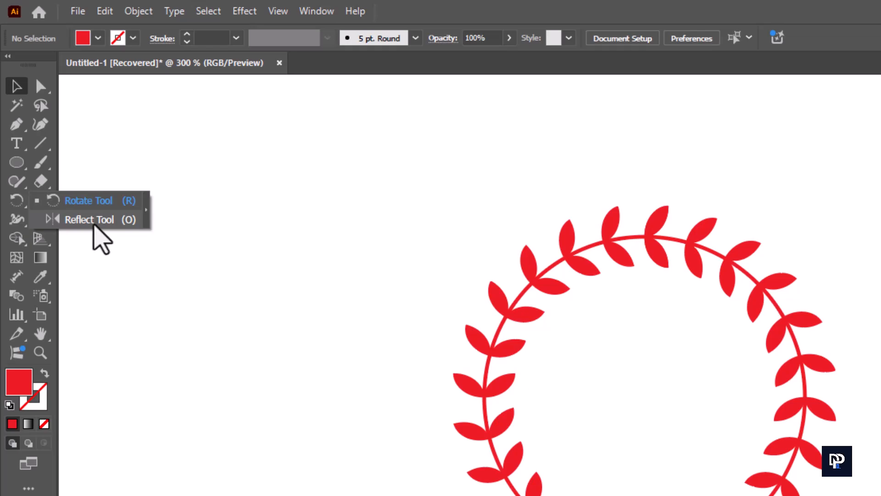
pyautogui.click(28, 205)
pyautogui.click(39, 202)
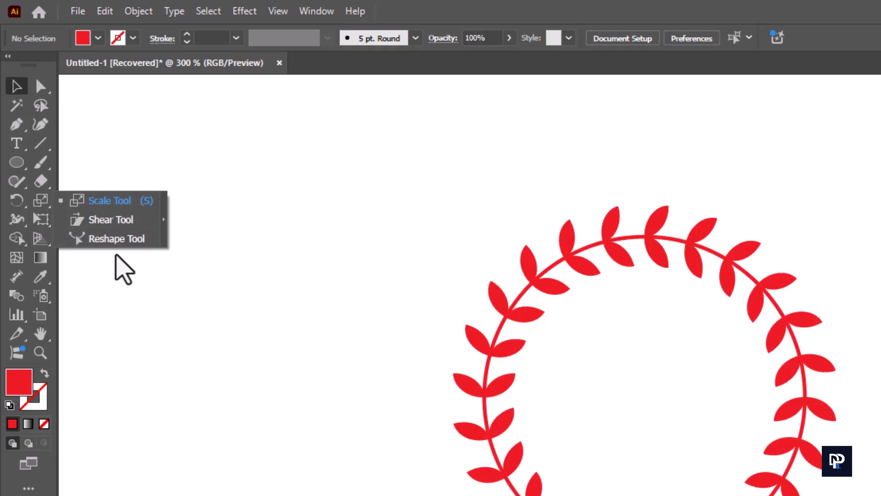
pyautogui.click(17, 201)
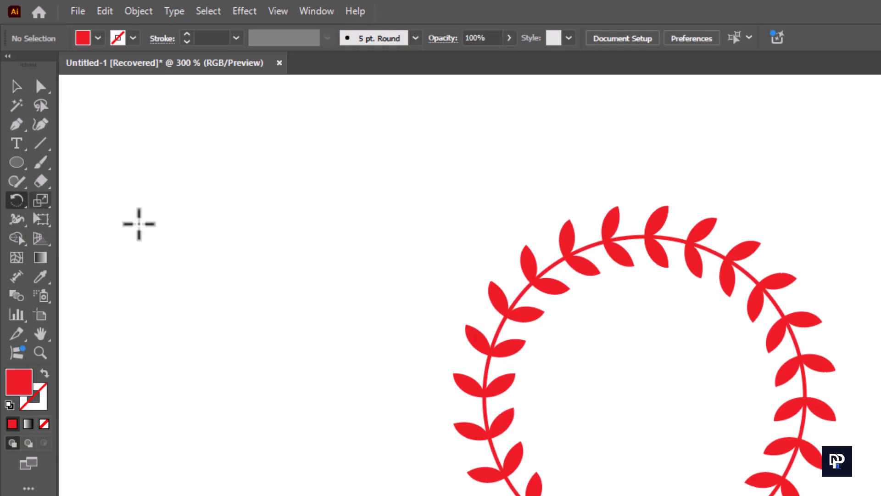